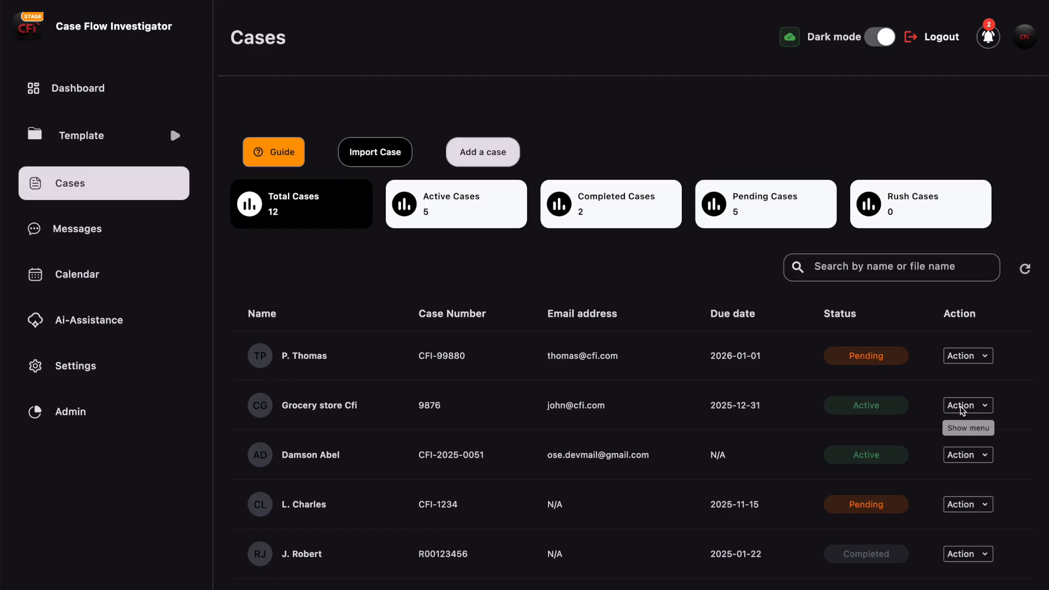
- Open the details of case 9876, Grocery store Cfi, from its Action menu
{"action": "left_click", "coordinate": [985, 408]}
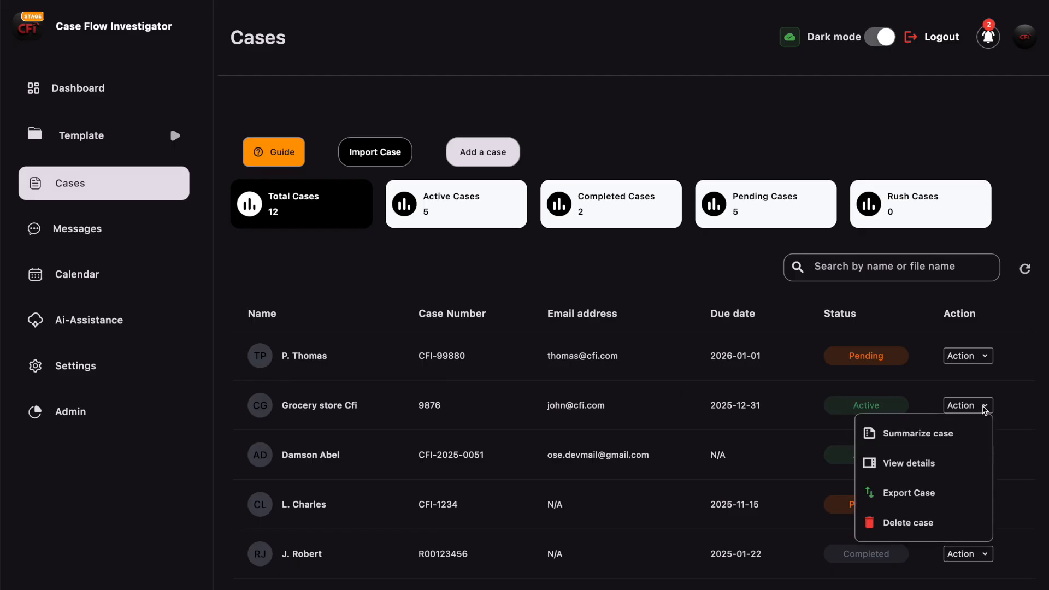
{"action": "left_click", "coordinate": [896, 464]}
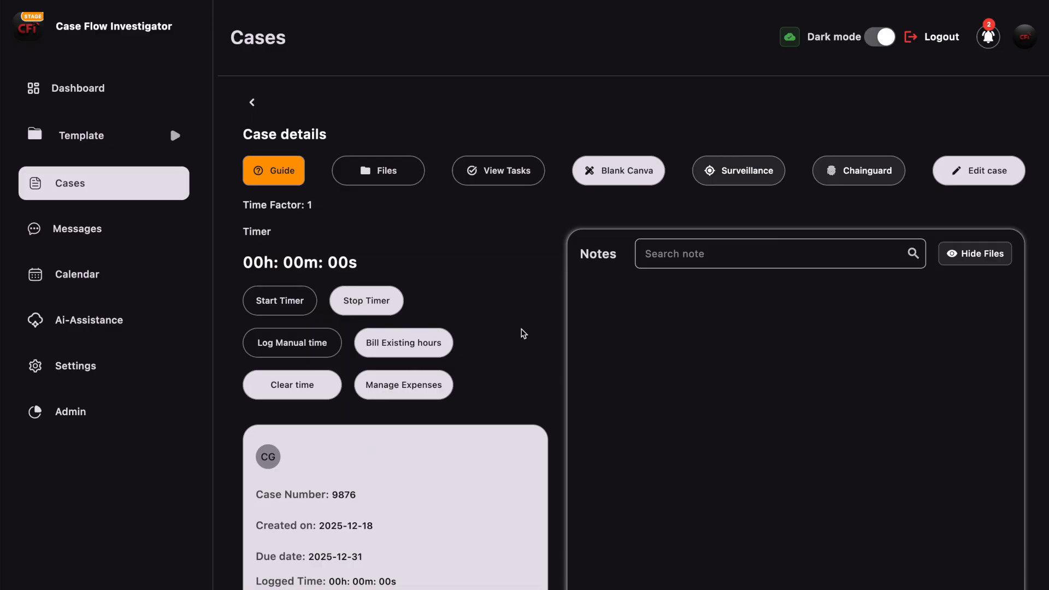
{"action": "scroll", "coordinate": [522, 334], "scroll_direction": "down", "scroll_amount": 5}
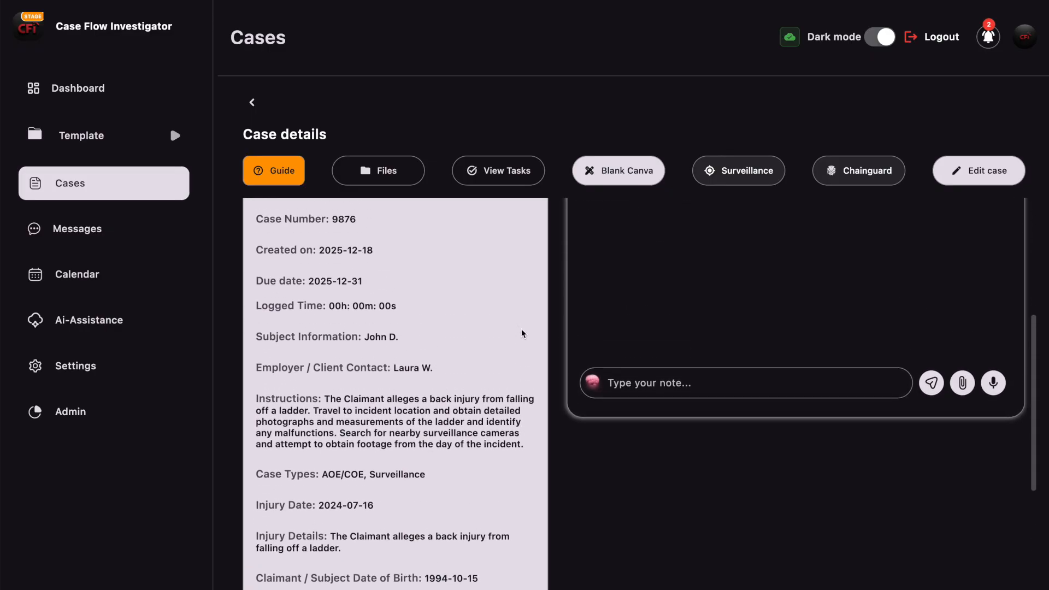
{"action": "scroll", "coordinate": [522, 331], "scroll_direction": "up", "scroll_amount": 5}
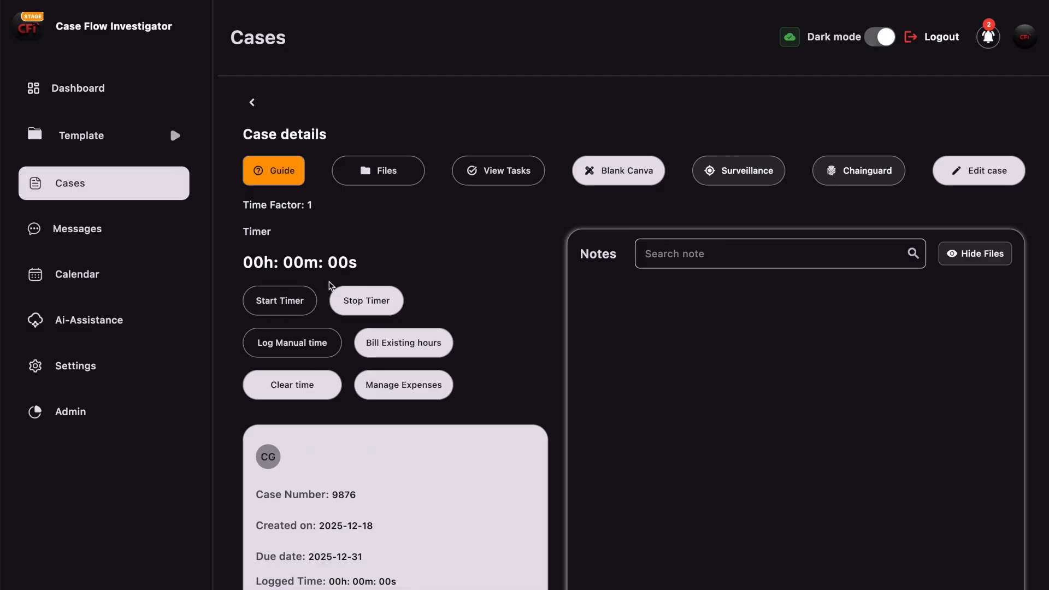
- Start a timer on case 9876 with memo 'Review Case Details', then go to Settings
{"action": "left_click", "coordinate": [283, 303]}
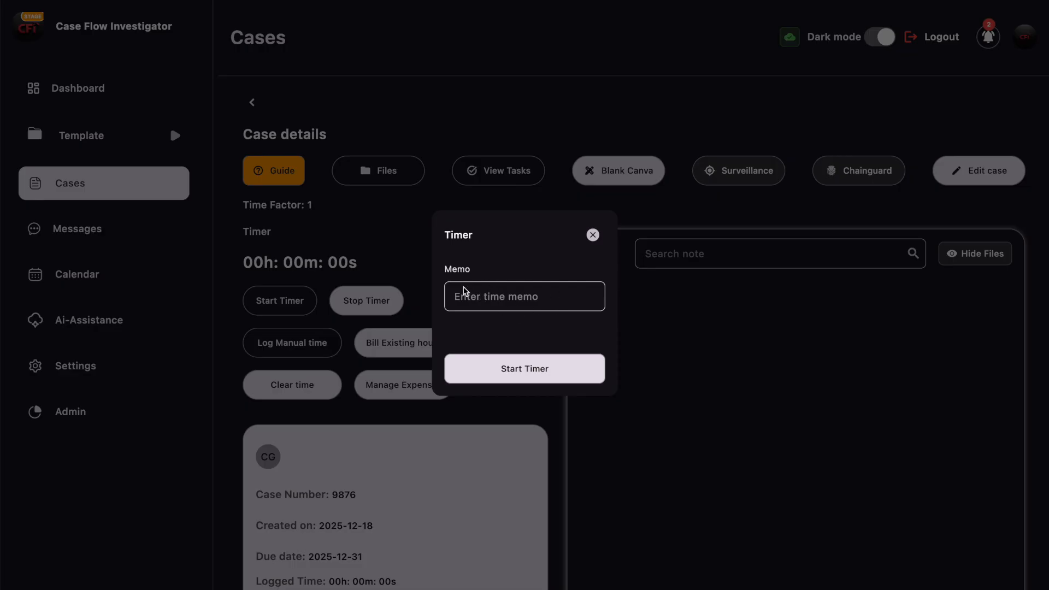
{"action": "left_click", "coordinate": [537, 301]}
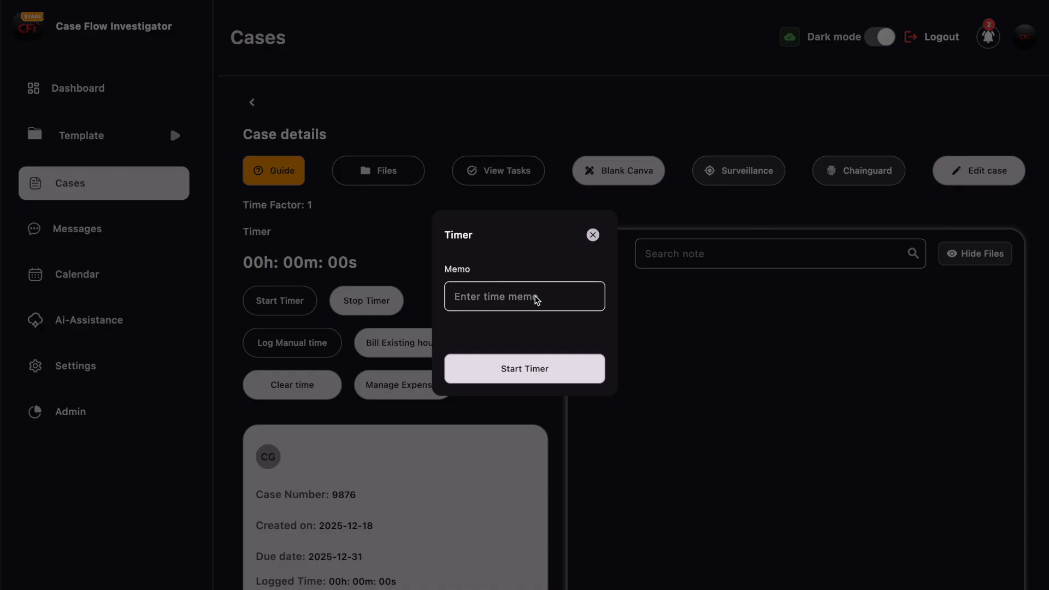
{"action": "type", "text": "Review Case Details"}
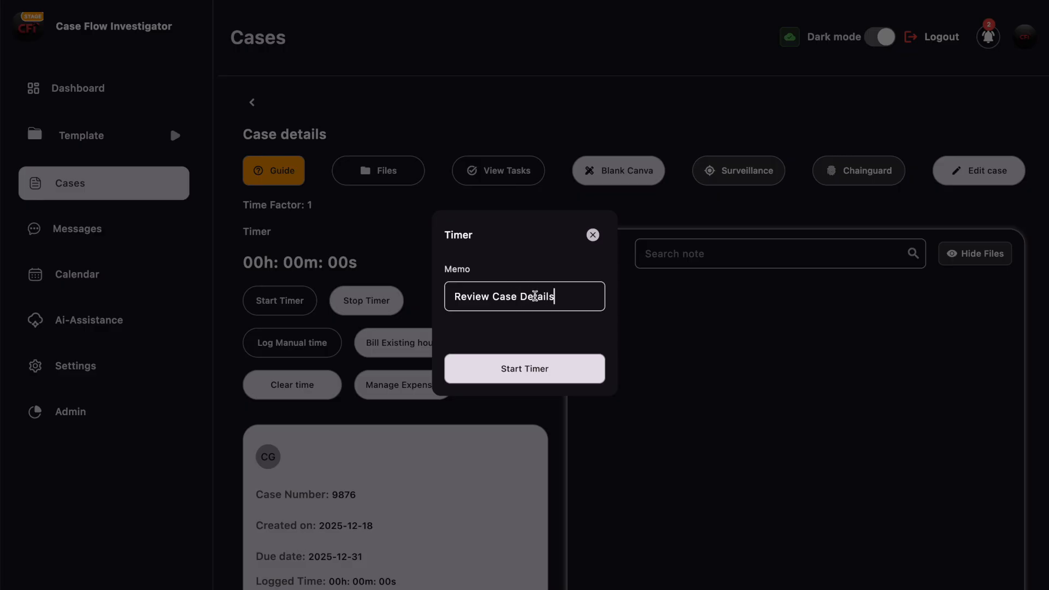
{"action": "left_click", "coordinate": [530, 374]}
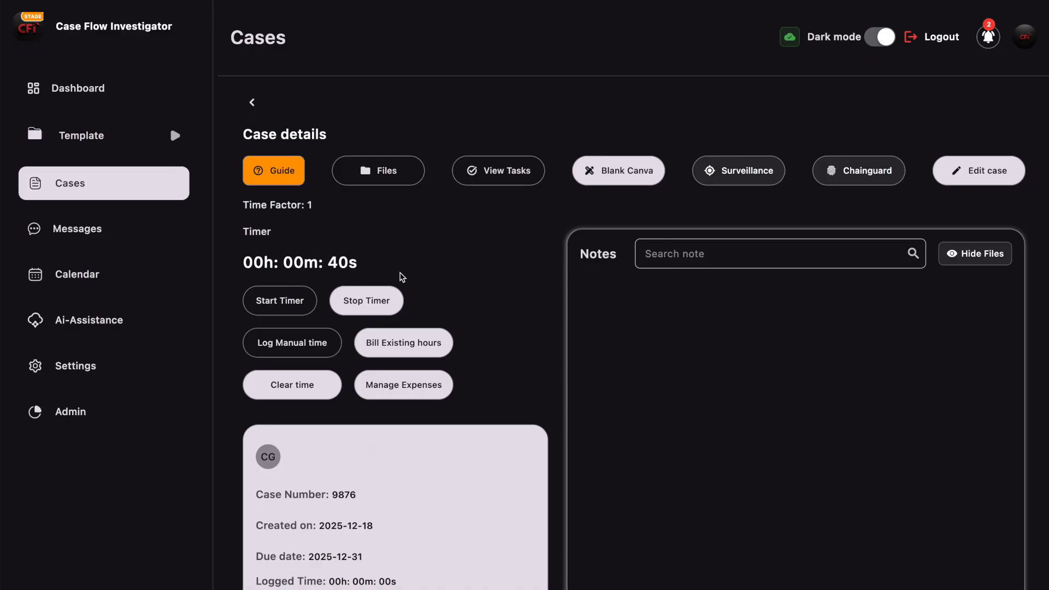
{"action": "left_click", "coordinate": [90, 370]}
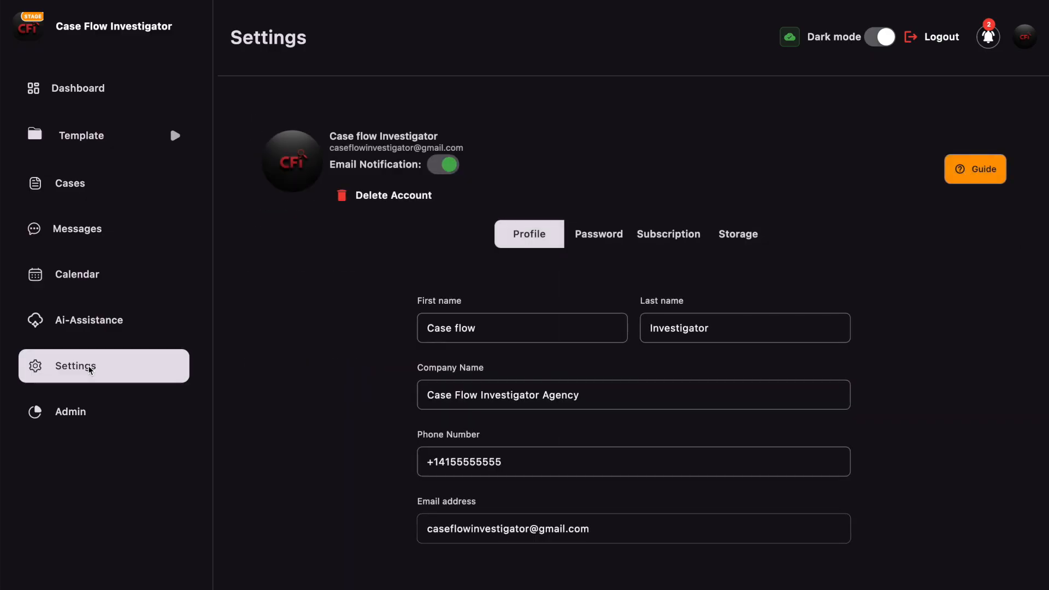
{"action": "scroll", "coordinate": [375, 366], "scroll_direction": "down", "scroll_amount": 3}
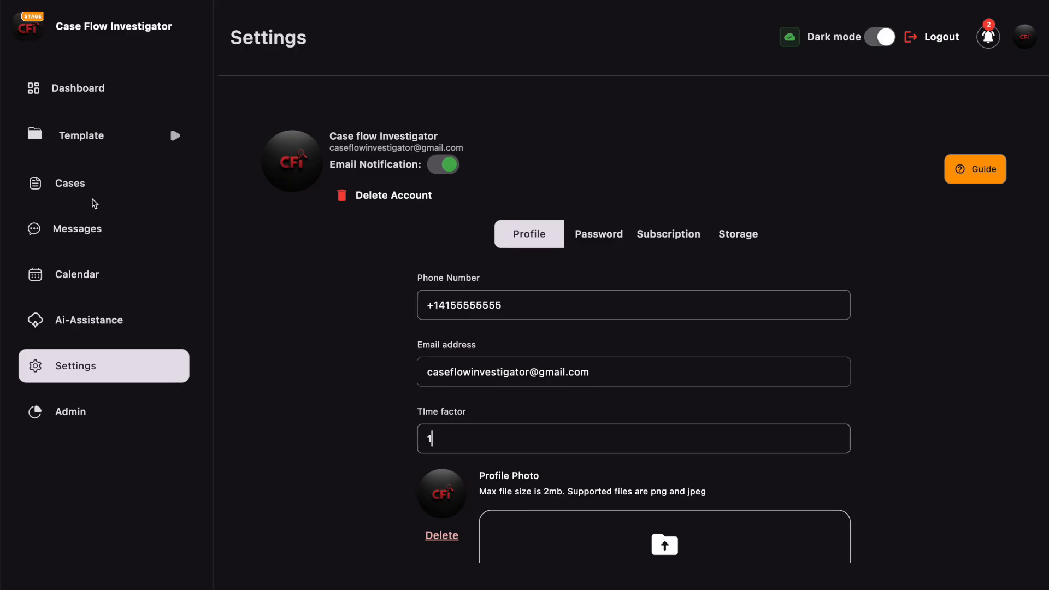
{"action": "left_click", "coordinate": [73, 188]}
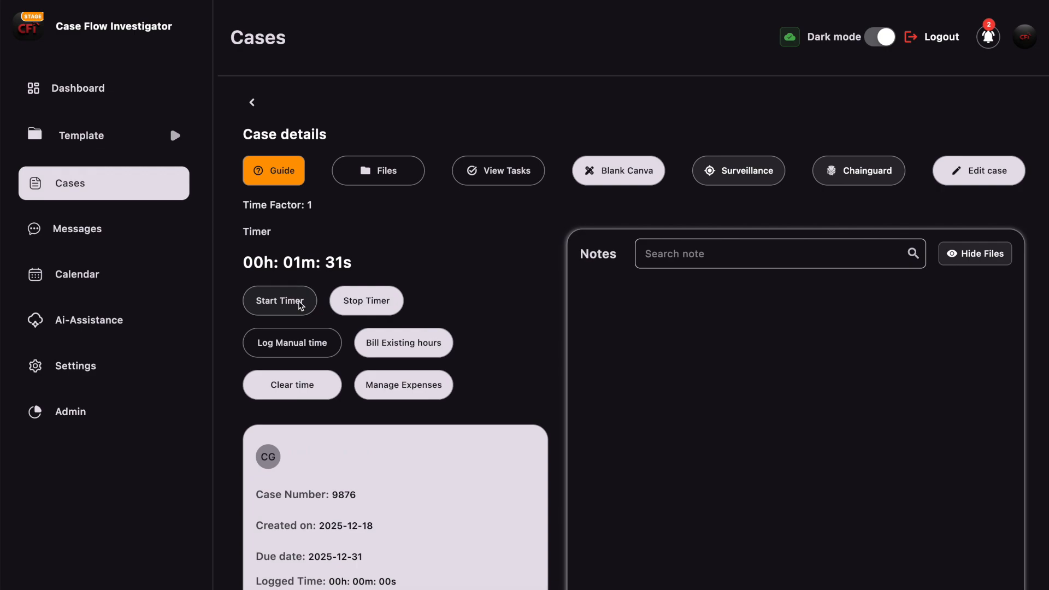
{"action": "left_click", "coordinate": [83, 91]}
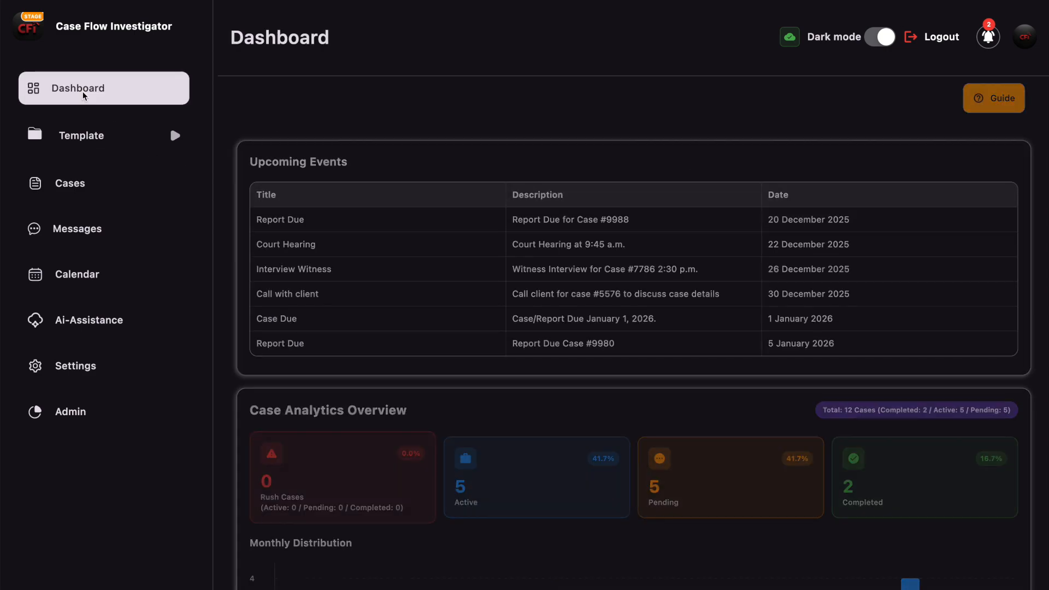
{"action": "left_click", "coordinate": [75, 232]}
{"action": "left_click", "coordinate": [76, 277]}
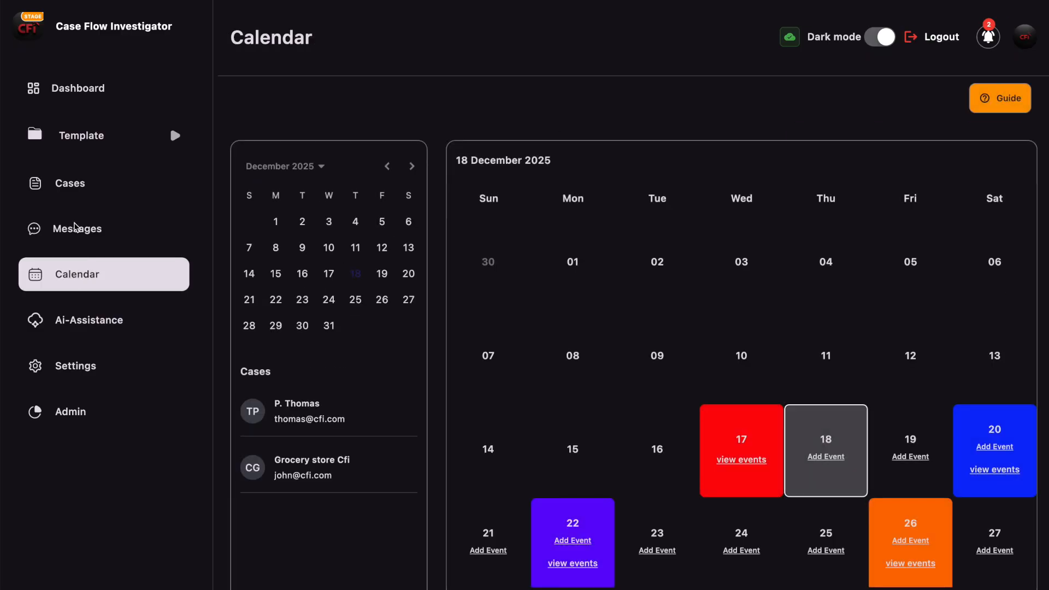
{"action": "left_click", "coordinate": [70, 187]}
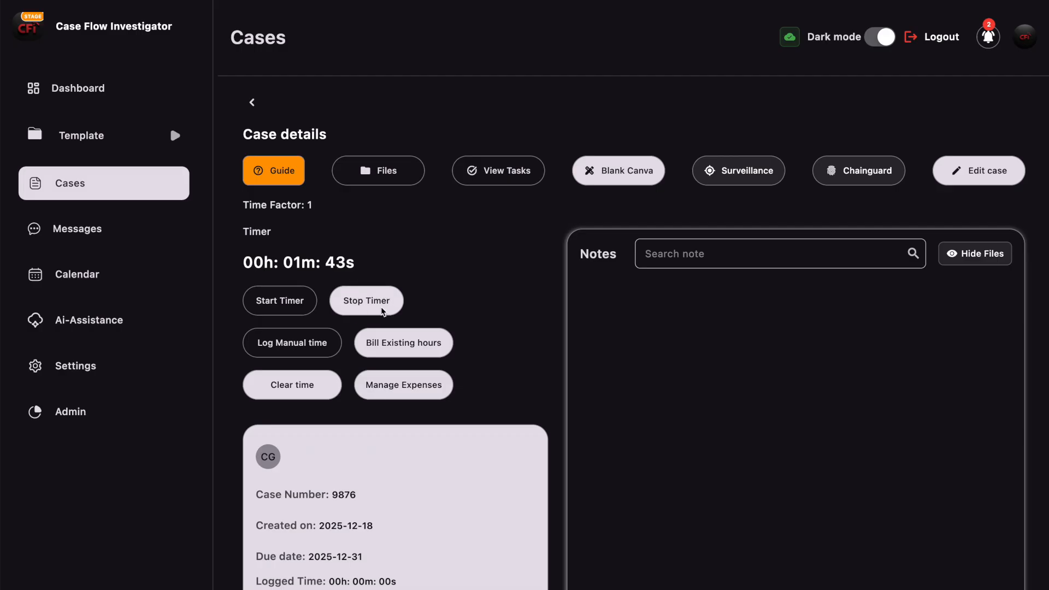
- Stop the running case timer, logging 00h 01m 45s
{"action": "left_click", "coordinate": [366, 300]}
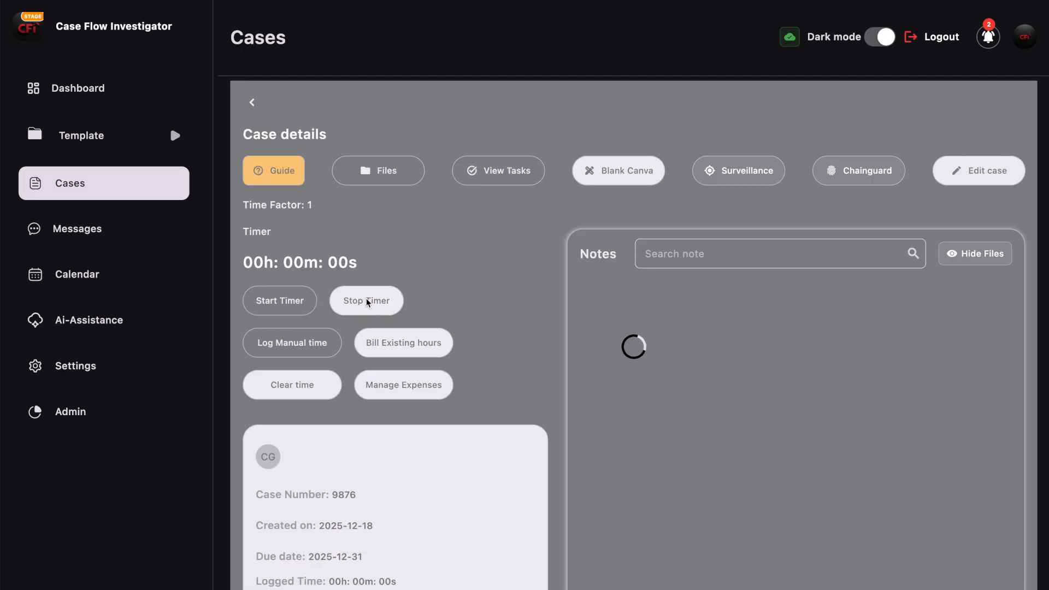
{"action": "scroll", "coordinate": [486, 434], "scroll_direction": "down", "scroll_amount": 3}
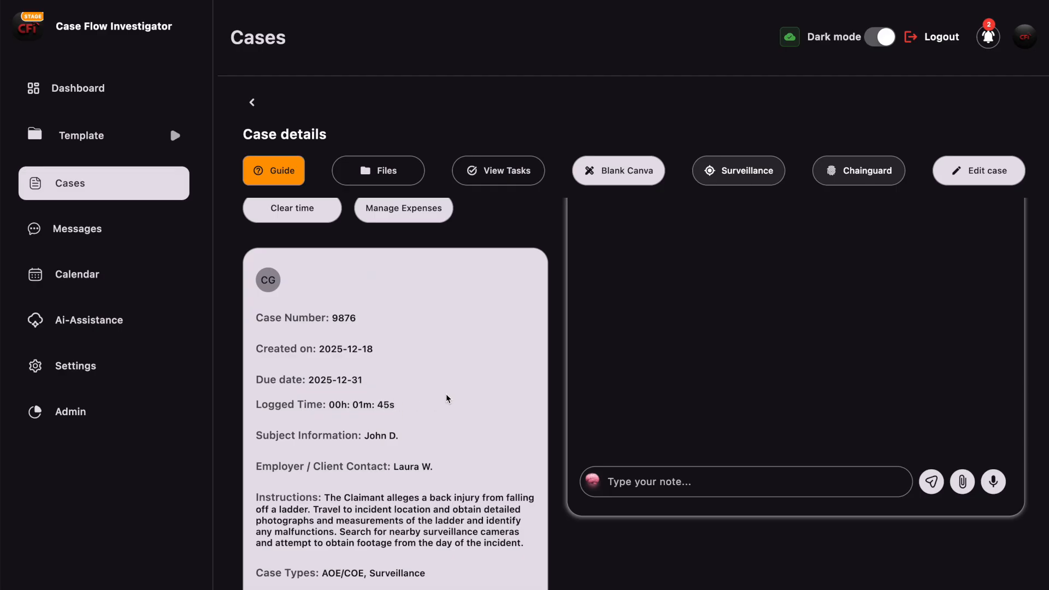
{"action": "scroll", "coordinate": [446, 394], "scroll_direction": "up", "scroll_amount": 3}
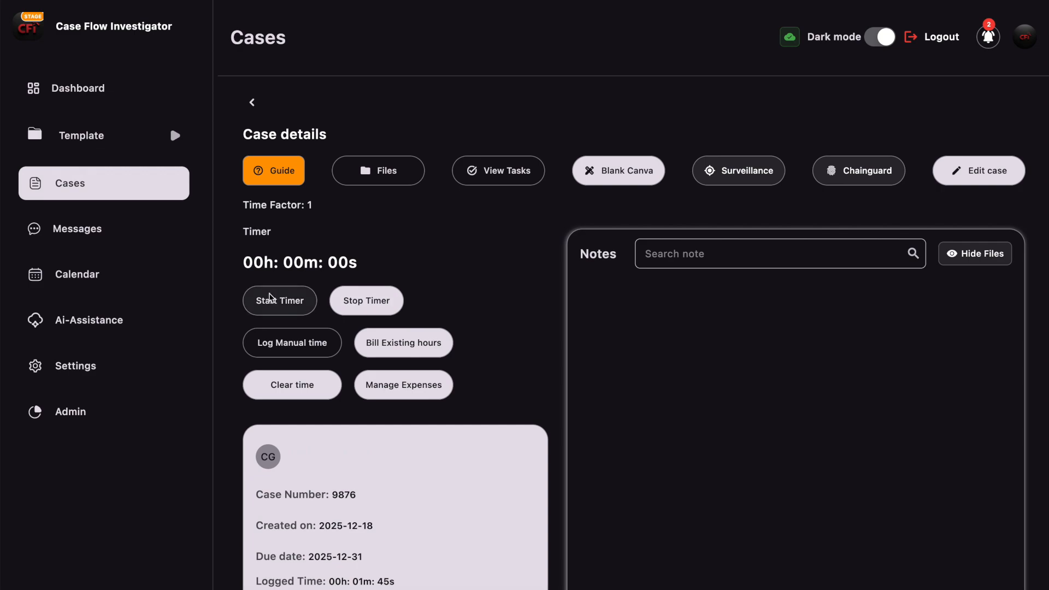
- Run and stop a 'Call Client' timer, bringing logged time to 00h 01m 57s
{"action": "left_click", "coordinate": [290, 304]}
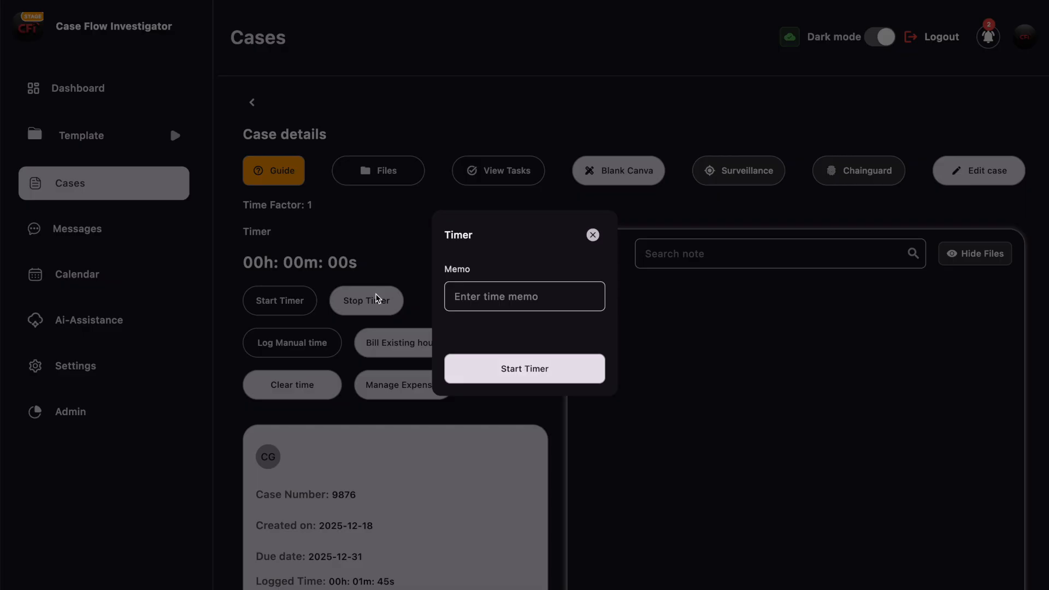
{"action": "left_click", "coordinate": [512, 304]}
{"action": "type", "text": "Call Client"}
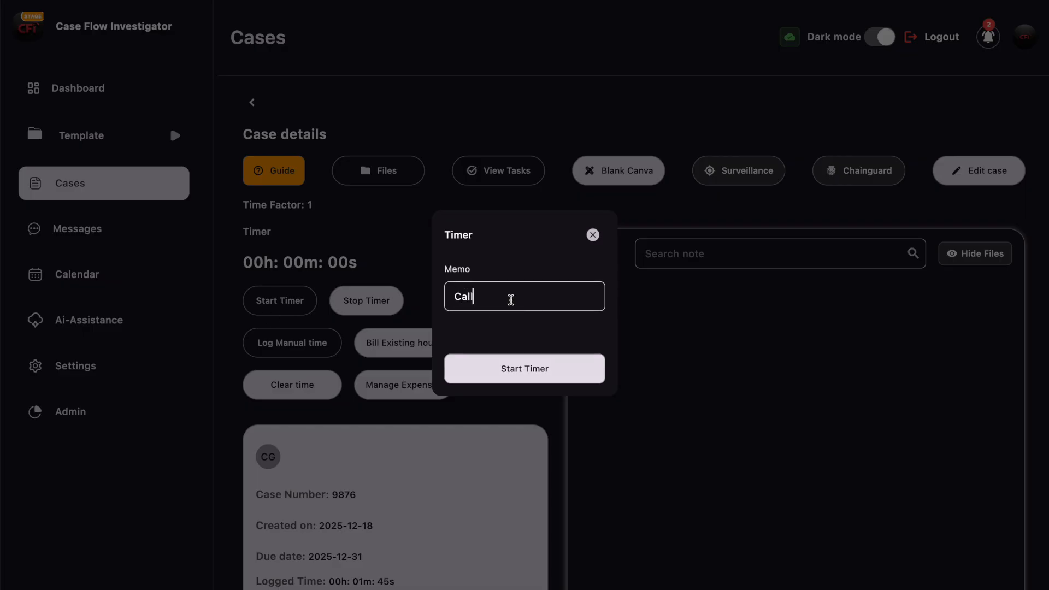
{"action": "left_click", "coordinate": [516, 369]}
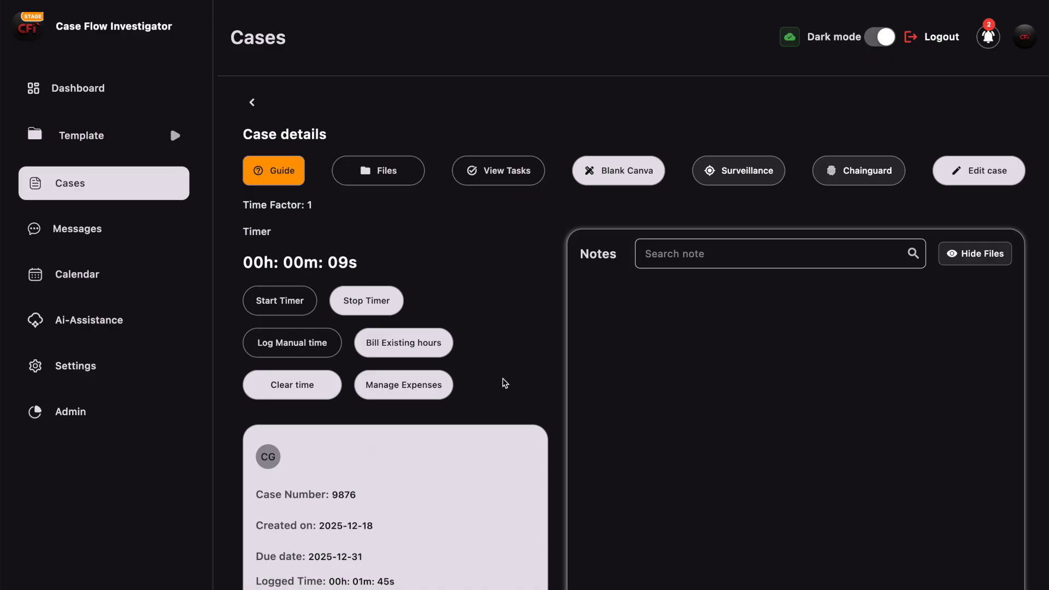
{"action": "left_click", "coordinate": [371, 303]}
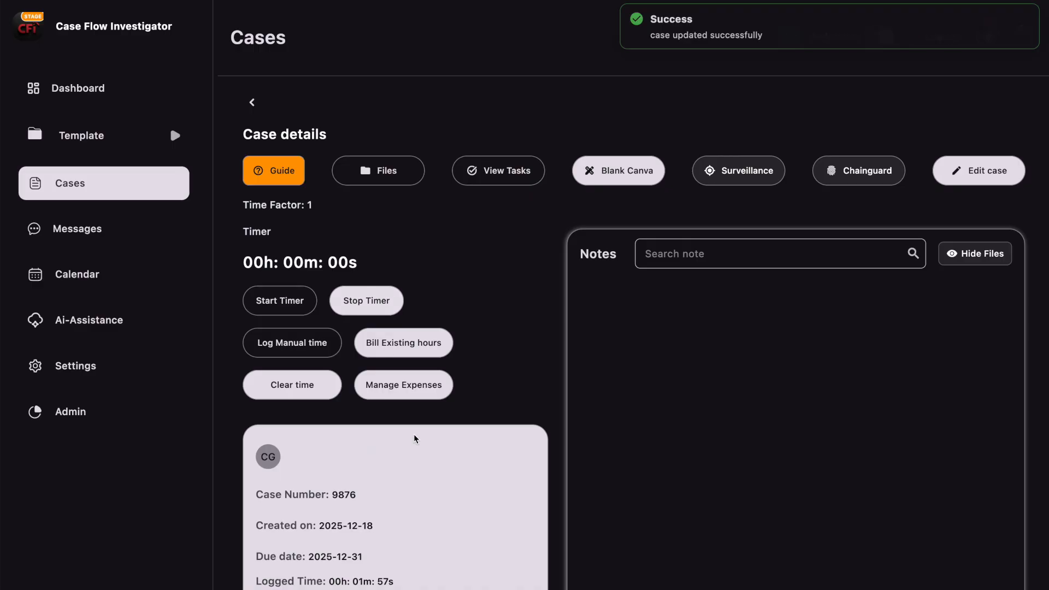
{"action": "scroll", "coordinate": [450, 556], "scroll_direction": "down", "scroll_amount": 2}
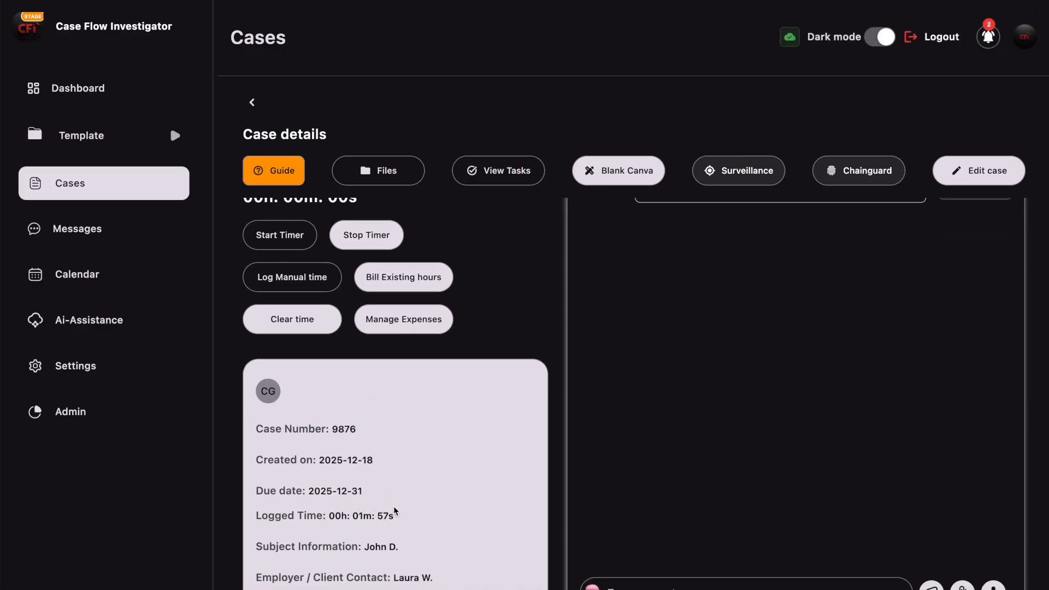
{"action": "scroll", "coordinate": [498, 485], "scroll_direction": "up", "scroll_amount": 2}
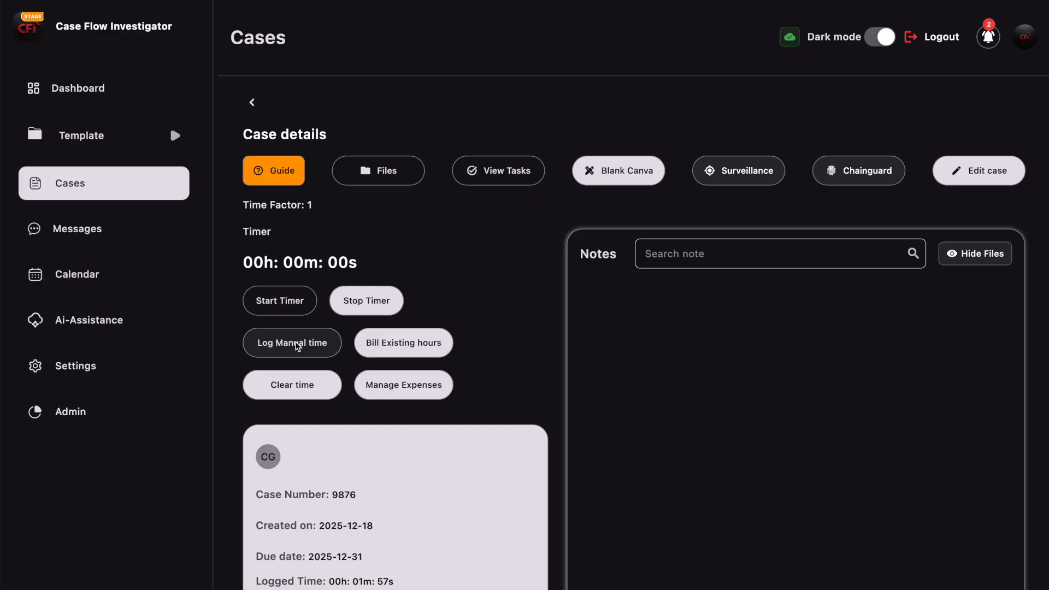
- Log a manual 'Surveillance' entry of 4 hours 12 minutes, totalling 04h 13m 57s
{"action": "left_click", "coordinate": [296, 346]}
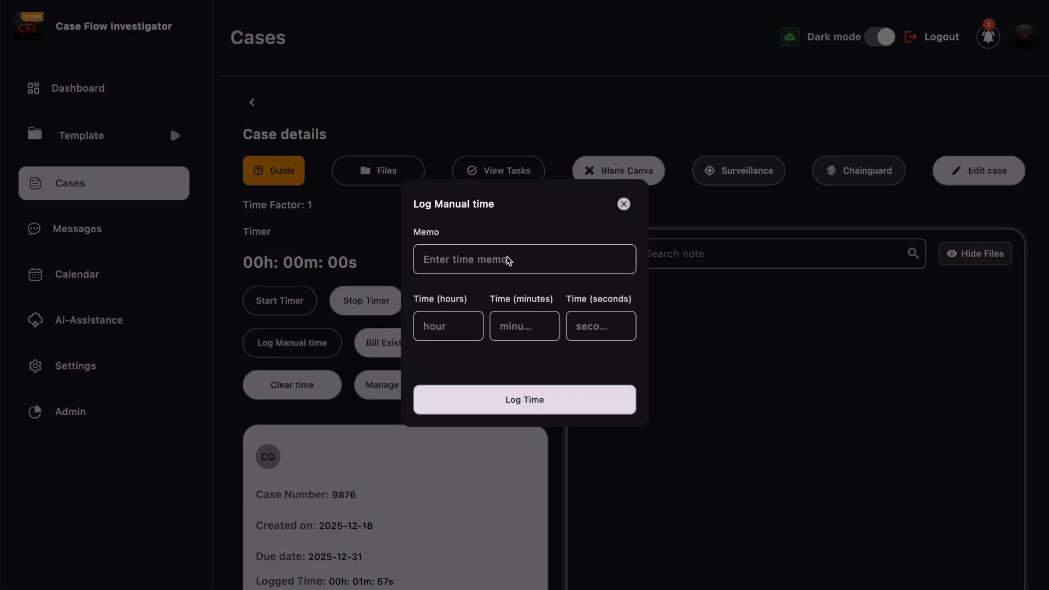
{"action": "left_click", "coordinate": [473, 260]}
{"action": "type", "text": "Surveillance"}
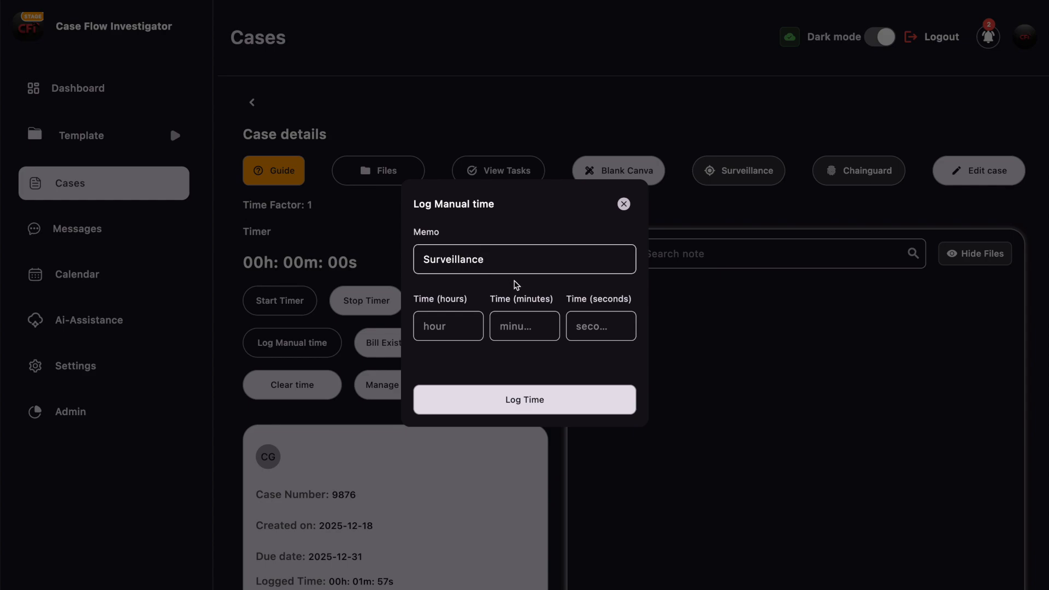
{"action": "left_click", "coordinate": [447, 334]}
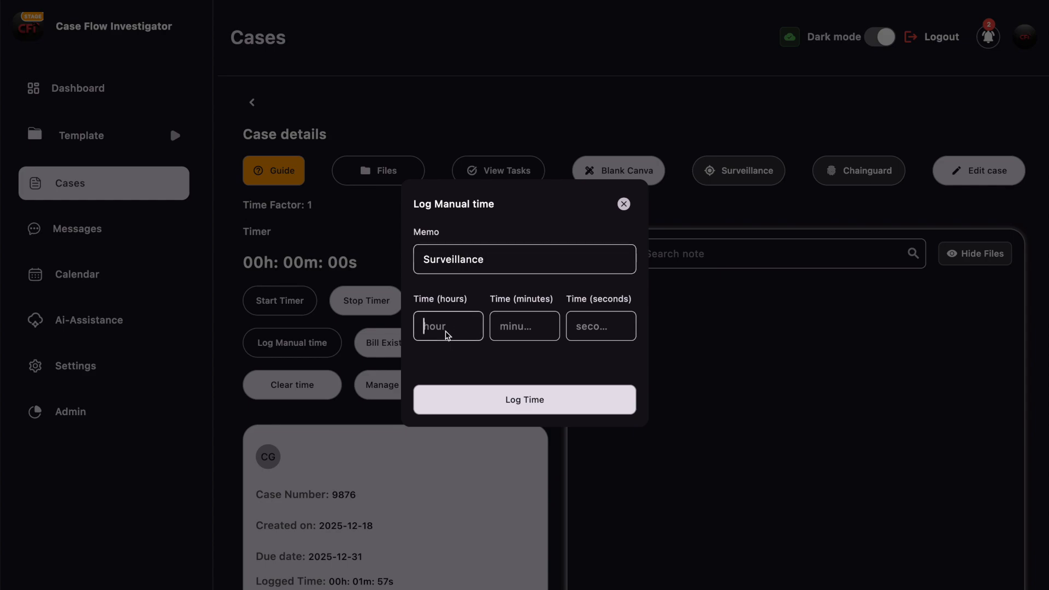
{"action": "type", "text": "4"}
{"action": "left_click", "coordinate": [520, 328]}
{"action": "type", "text": "12"}
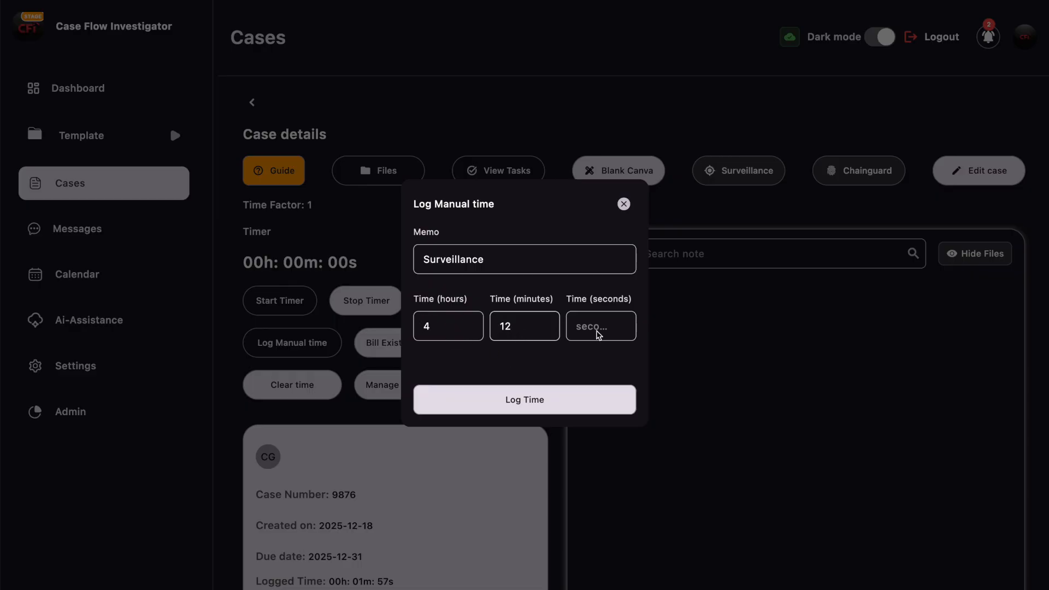
{"action": "left_click", "coordinate": [534, 403]}
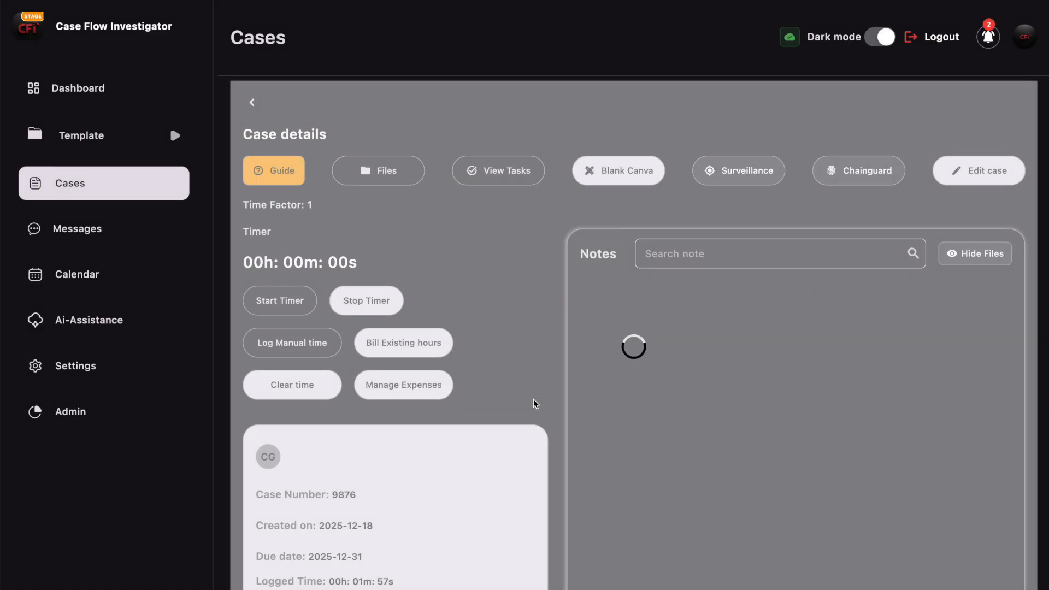
{"action": "scroll", "coordinate": [535, 403], "scroll_direction": "down", "scroll_amount": 3}
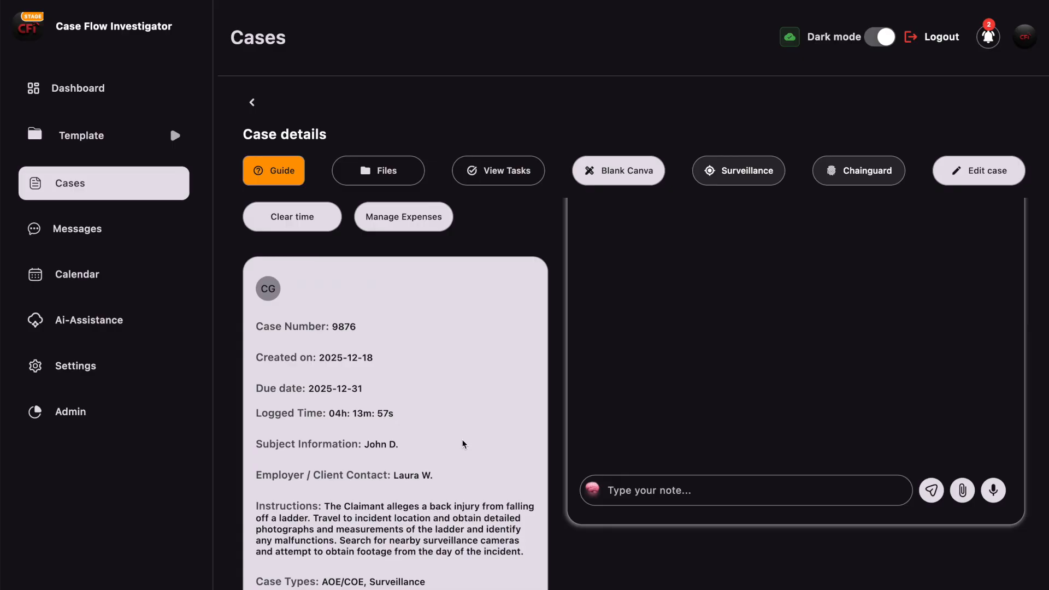
{"action": "scroll", "coordinate": [462, 444], "scroll_direction": "up", "scroll_amount": 3}
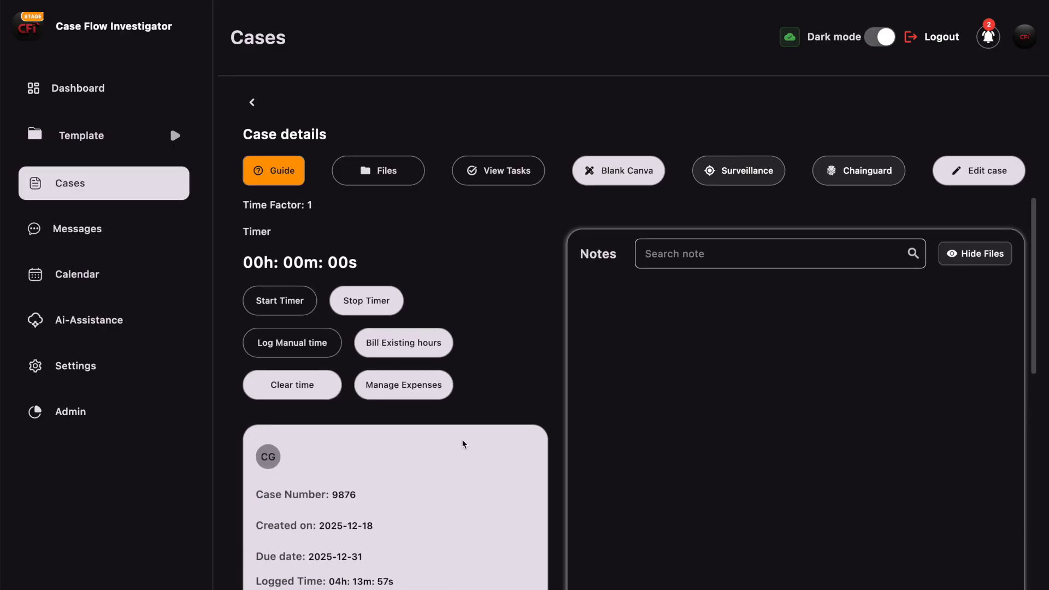
- Log a manual 'Report Writing' entry of 3 h 7 min 19 s, totalling 07h 21m 16s
{"action": "left_click", "coordinate": [290, 347]}
{"action": "left_click", "coordinate": [511, 259]}
{"action": "type", "text": "R"}
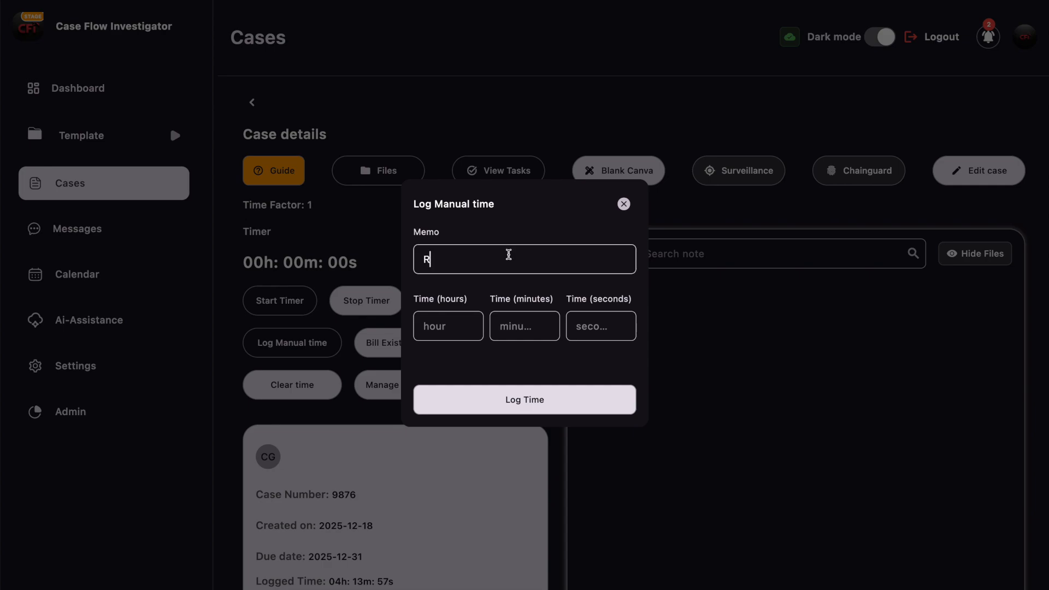
{"action": "type", "text": "eport Writing"}
{"action": "left_click", "coordinate": [452, 322]}
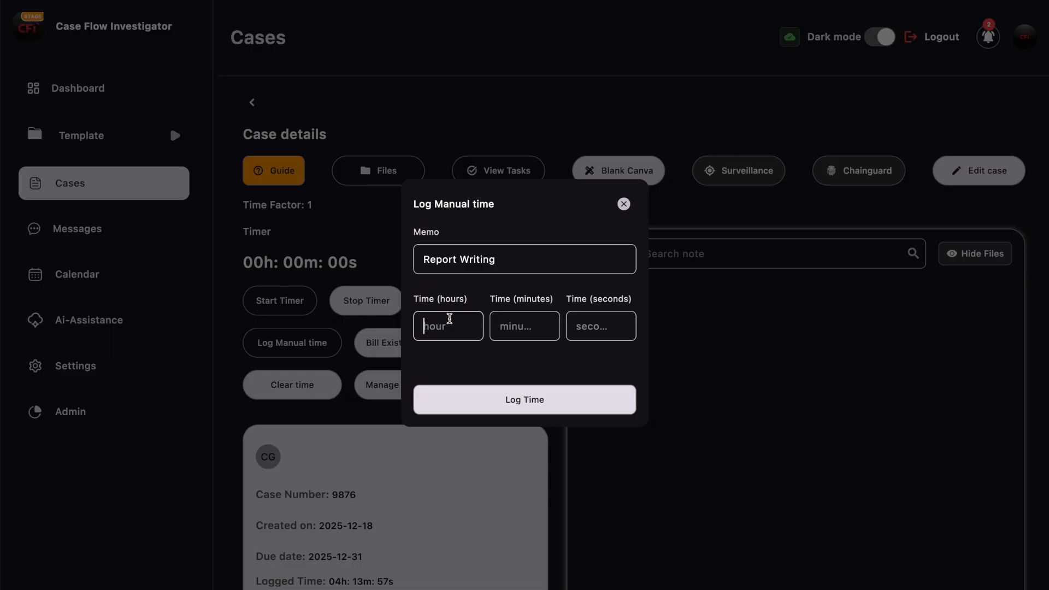
{"action": "type", "text": "3"}
{"action": "left_click", "coordinate": [541, 335]}
{"action": "type", "text": "7"}
{"action": "left_click", "coordinate": [594, 333]}
{"action": "type", "text": "19"}
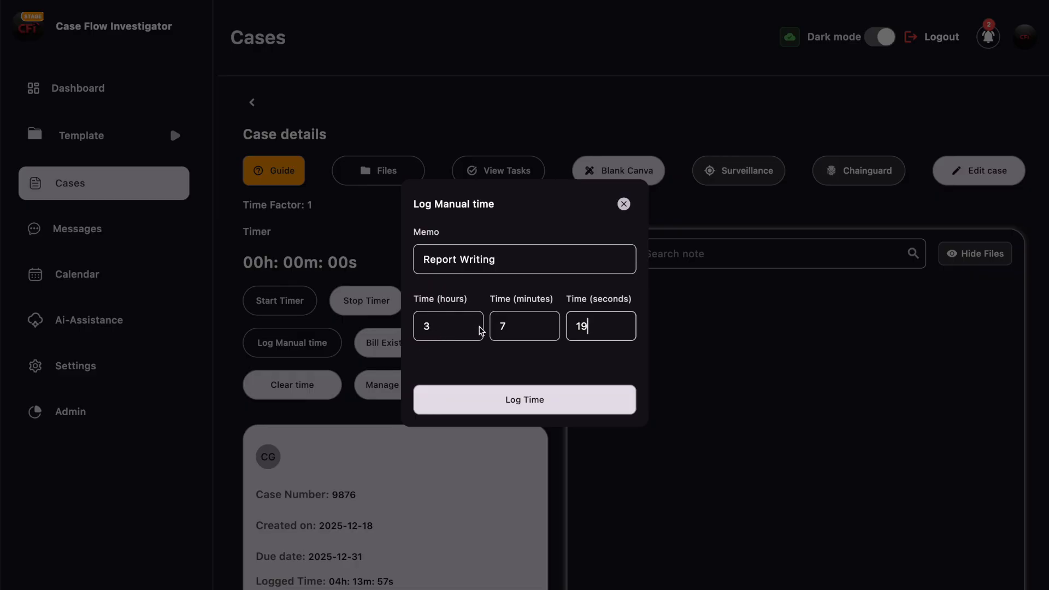
{"action": "left_click", "coordinate": [509, 399]}
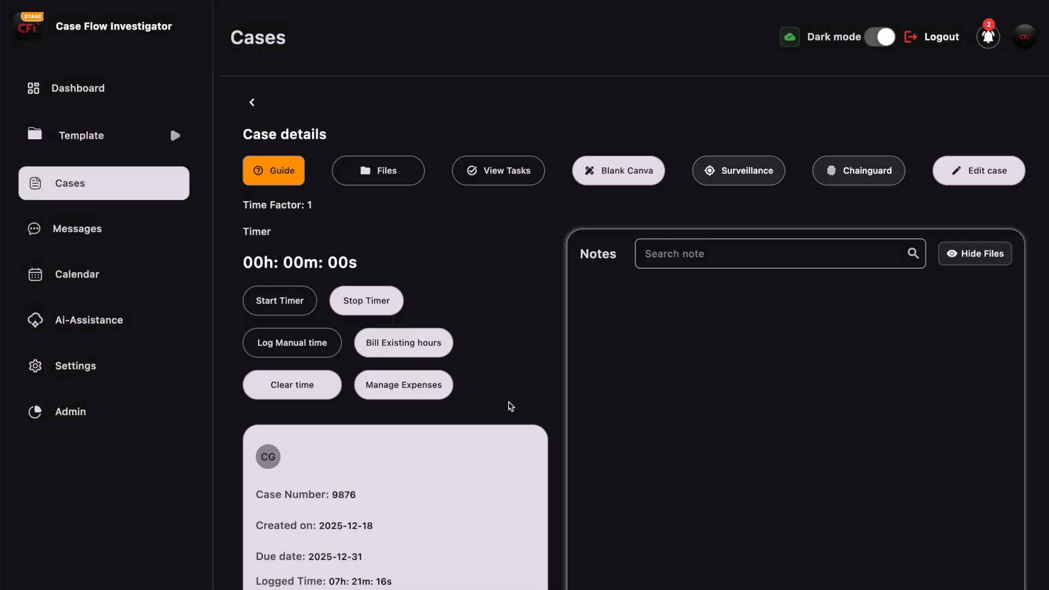
{"action": "scroll", "coordinate": [464, 522], "scroll_direction": "down", "scroll_amount": 1}
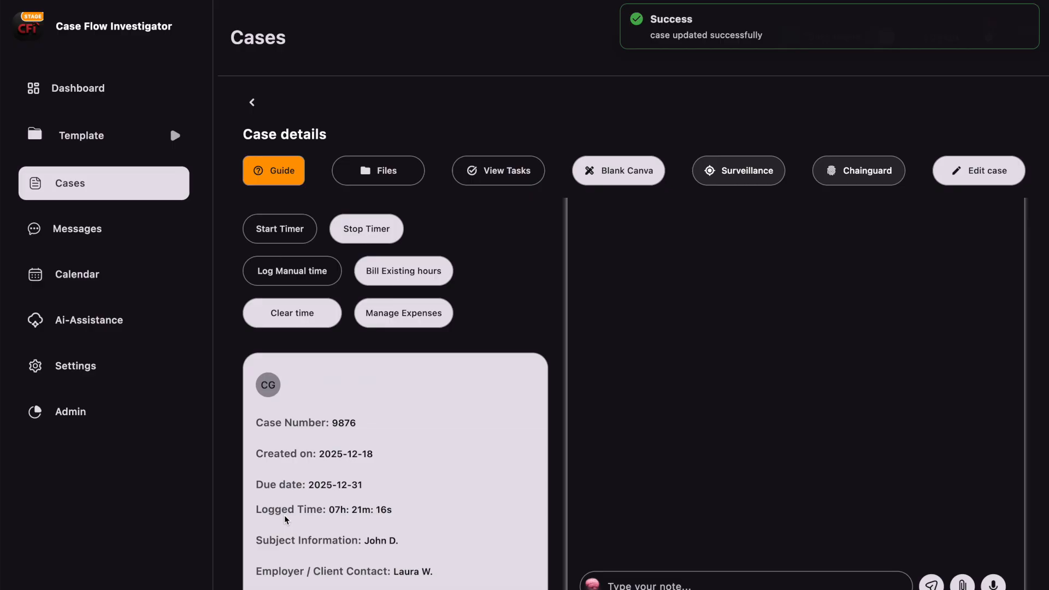
{"action": "scroll", "coordinate": [454, 490], "scroll_direction": "up", "scroll_amount": 1}
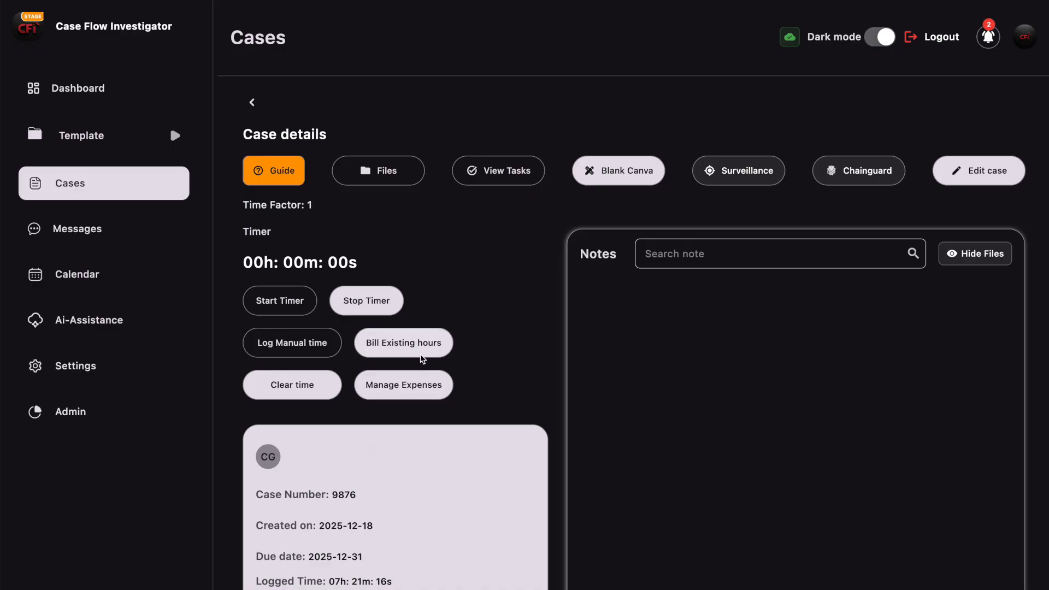
- Bill existing hours at a $100 rate and save the Timer Report download
{"action": "left_click", "coordinate": [385, 342]}
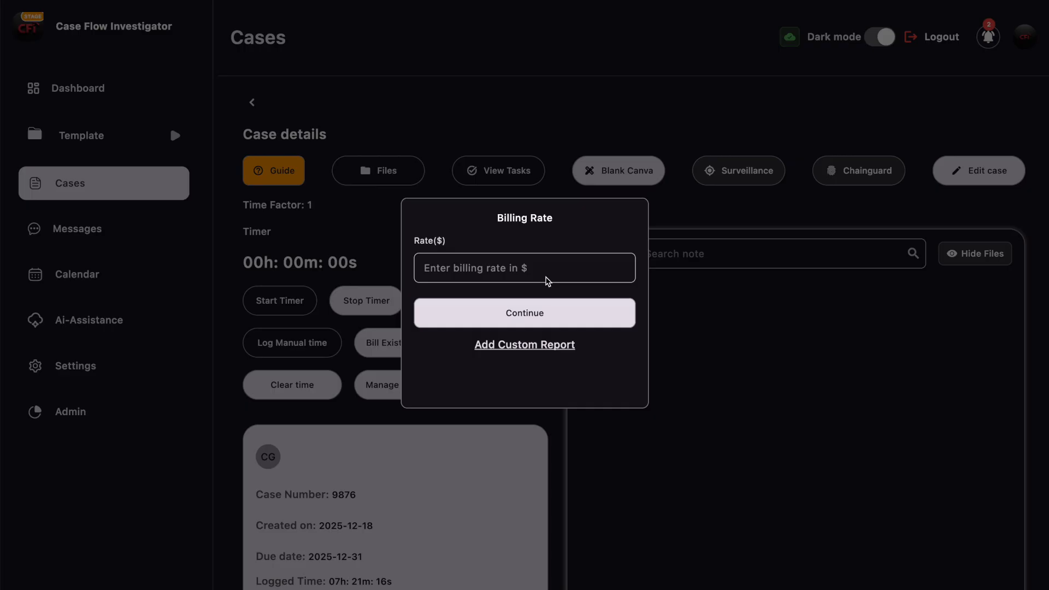
{"action": "left_click", "coordinate": [460, 269]}
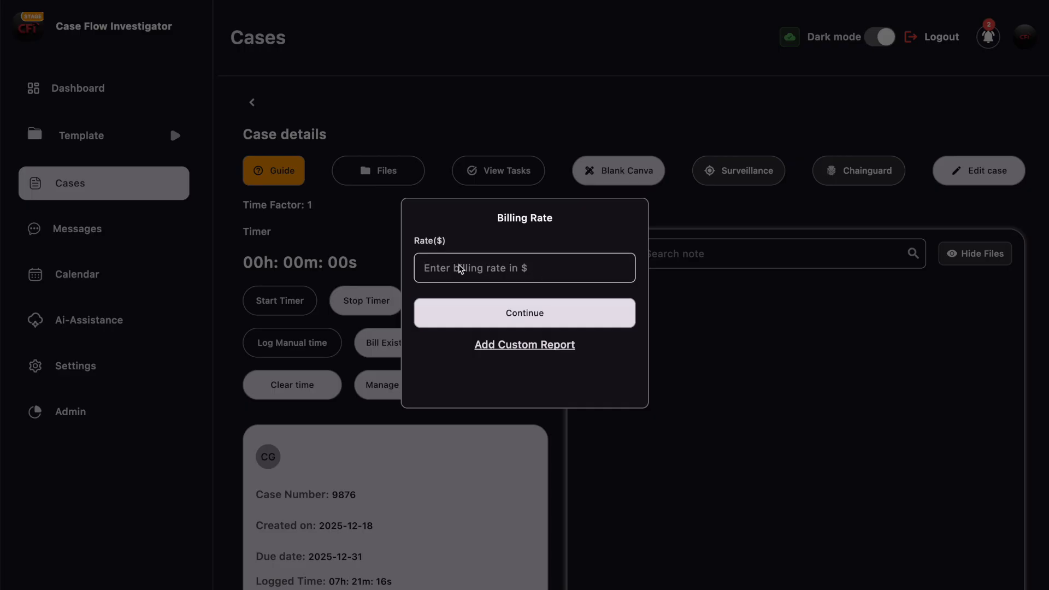
{"action": "type", "text": "100"}
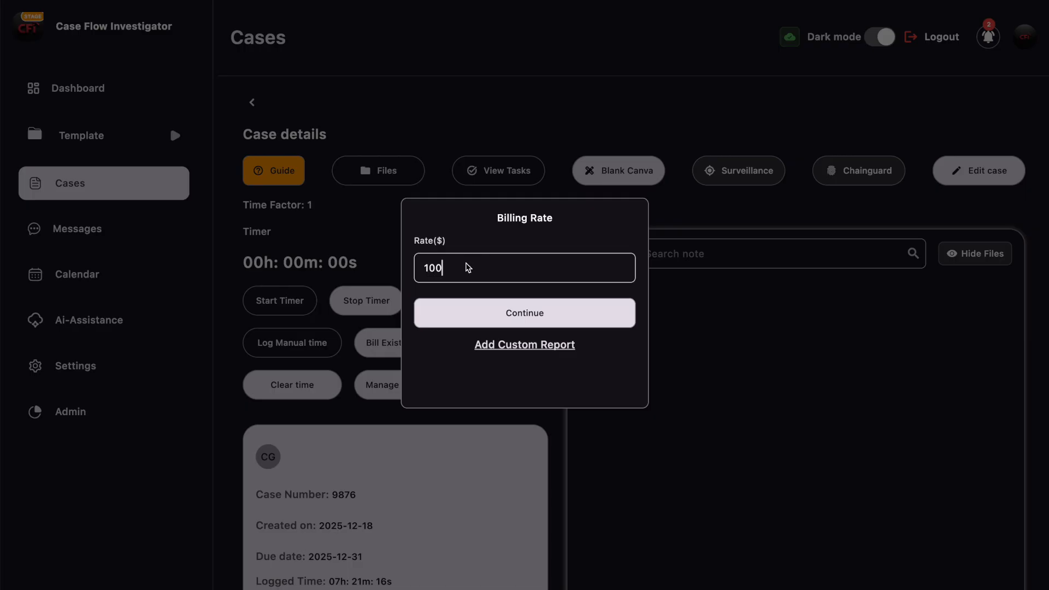
{"action": "left_click", "coordinate": [534, 314]}
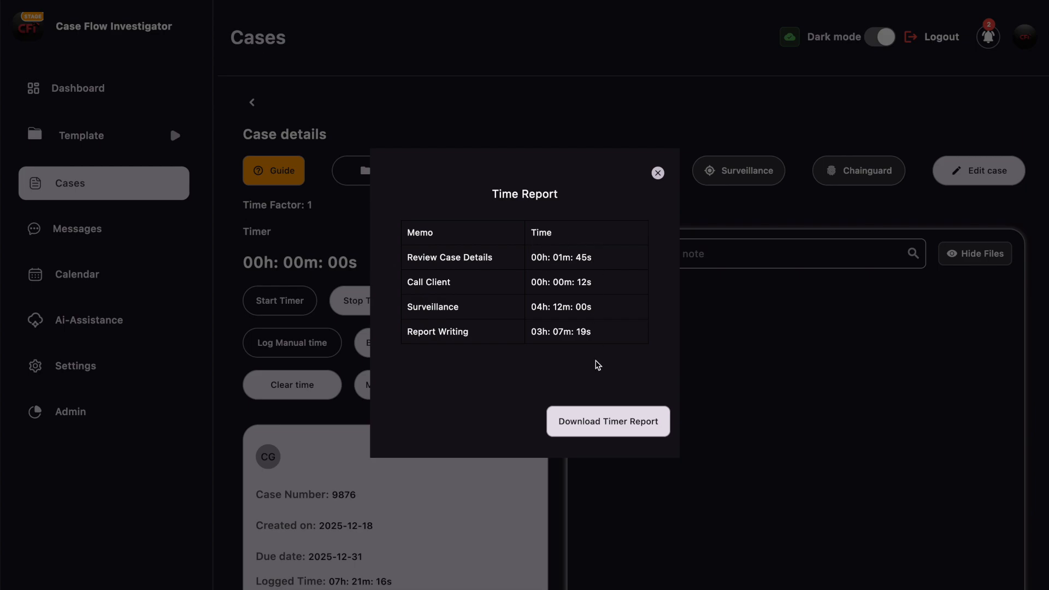
{"action": "left_click", "coordinate": [612, 432]}
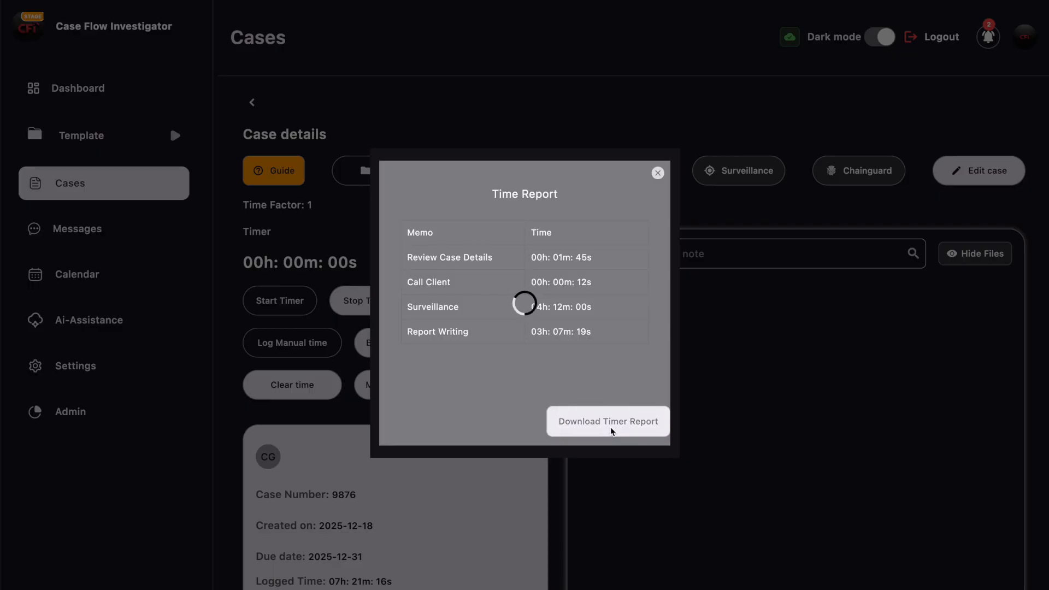
{"action": "left_click", "coordinate": [750, 325]}
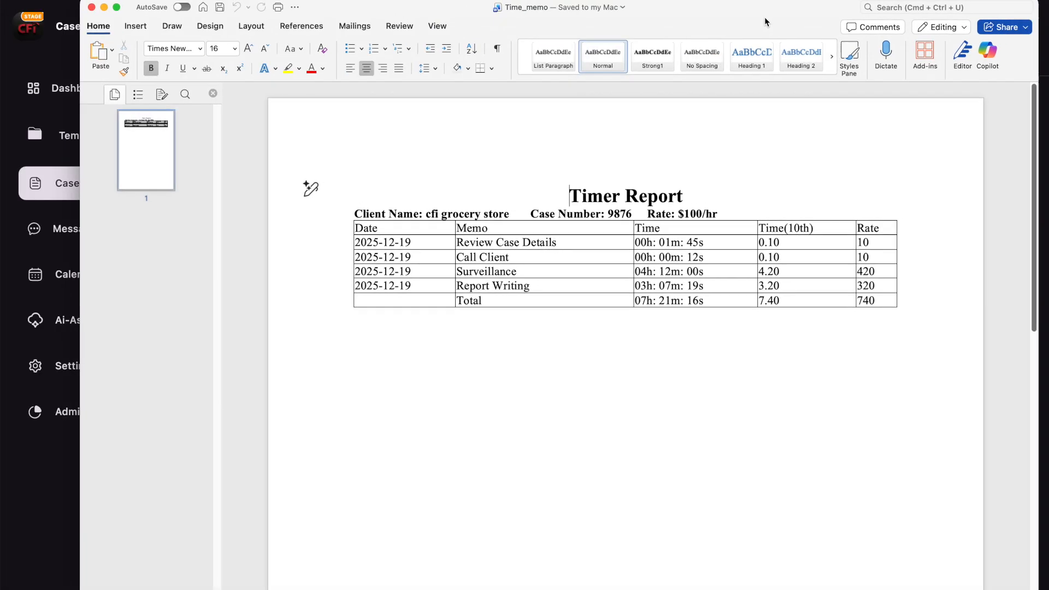
- Insert blank lines below the Timer Report title and after the Rate line
{"action": "left_click_drag", "start_coordinate": [729, 18], "coordinate": [709, 0]}
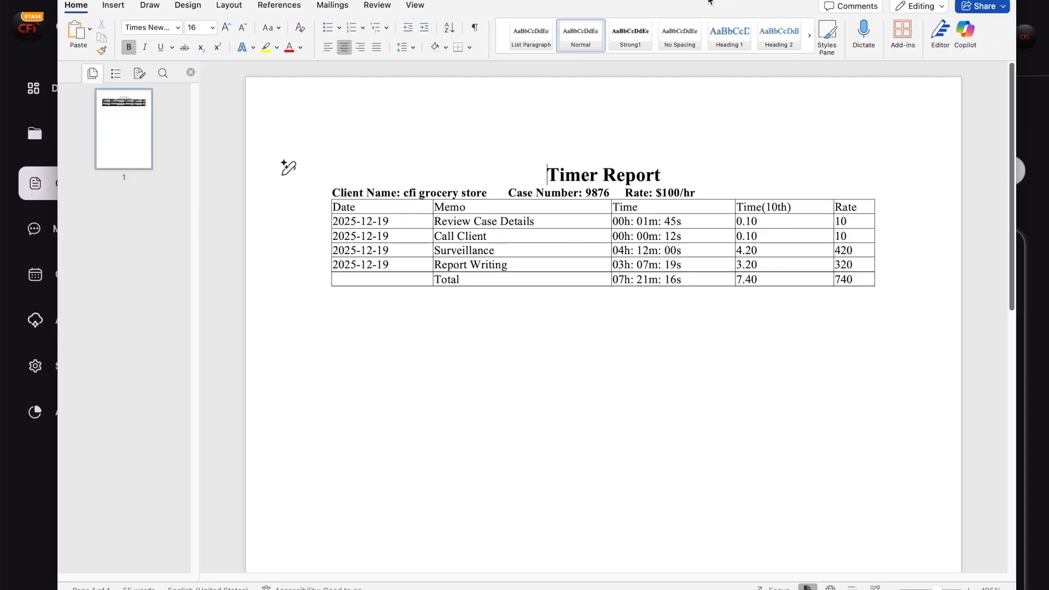
{"action": "left_click", "coordinate": [669, 171]}
{"action": "key", "text": "Return"}
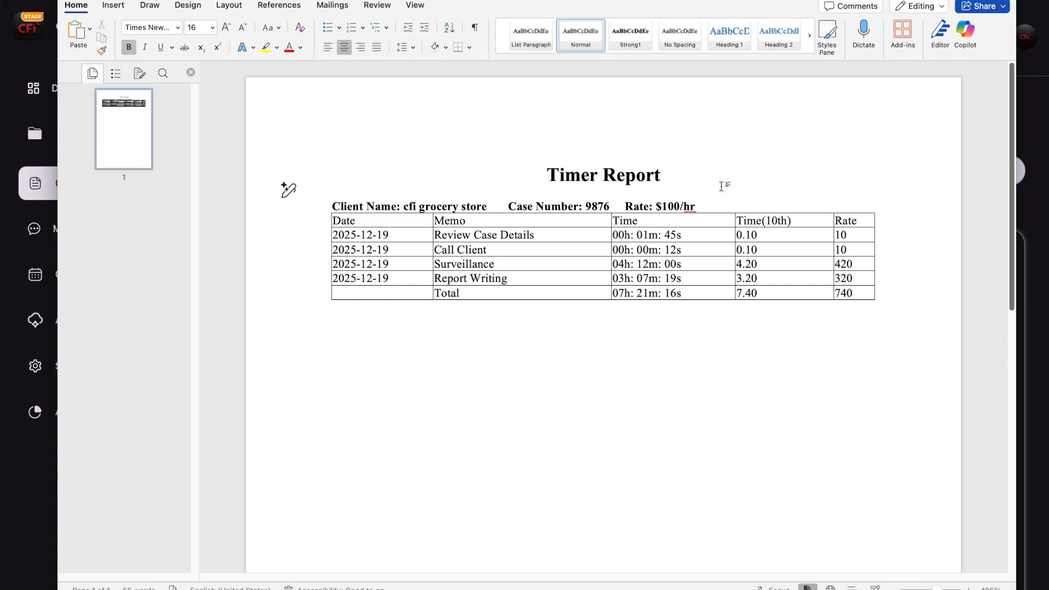
{"action": "left_click", "coordinate": [707, 205]}
{"action": "key", "text": "Return"}
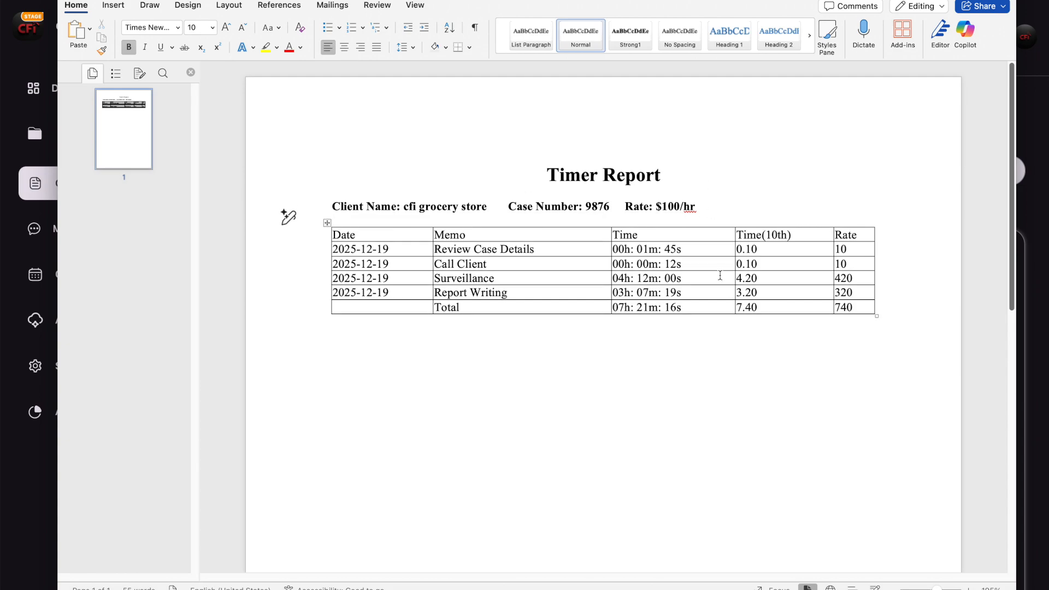
{"action": "left_click_drag", "start_coordinate": [669, 174], "coordinate": [555, 177]}
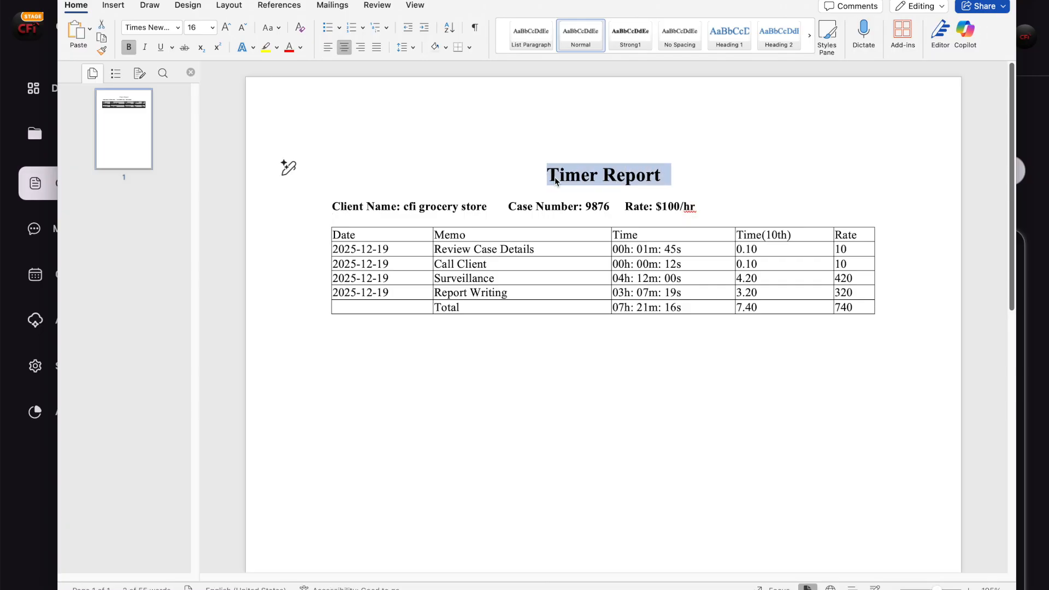
{"action": "left_click", "coordinate": [486, 186]}
{"action": "left_click_drag", "start_coordinate": [495, 206], "coordinate": [342, 207]}
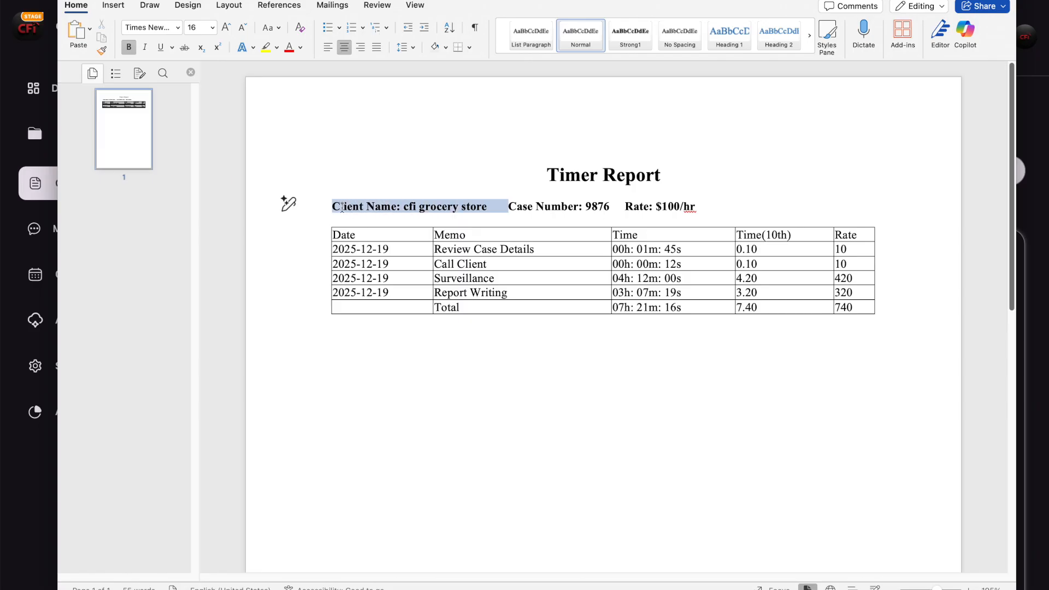
{"action": "left_click_drag", "start_coordinate": [606, 206], "coordinate": [511, 207]}
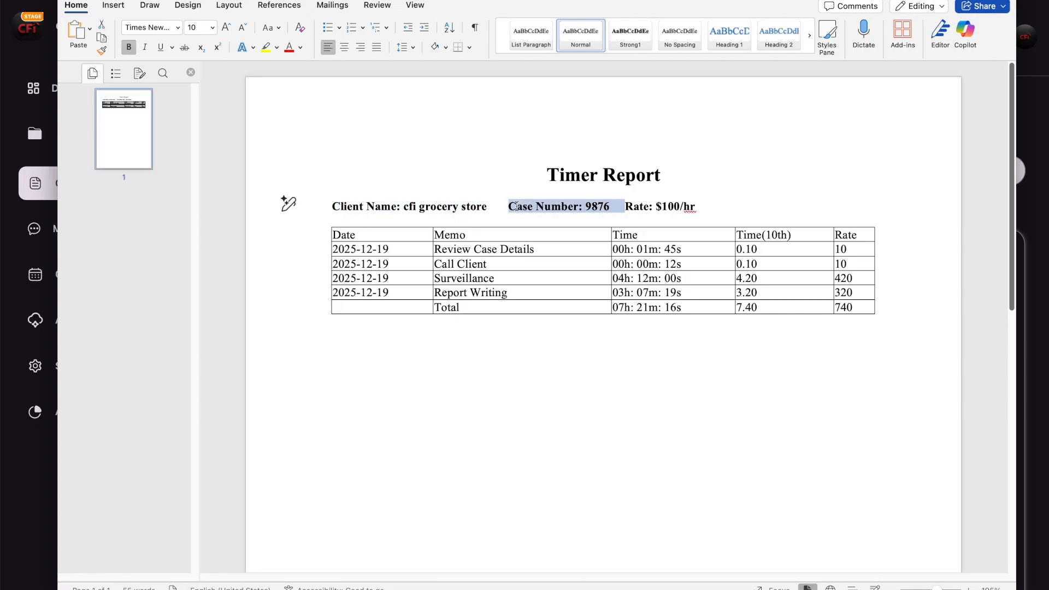
{"action": "left_click_drag", "start_coordinate": [705, 208], "coordinate": [626, 208]}
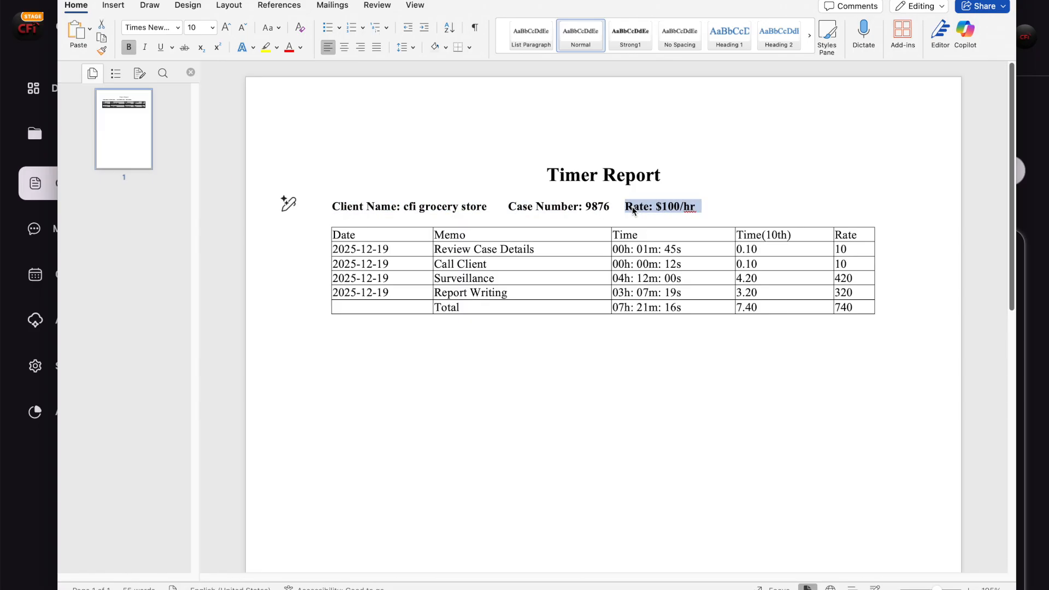
{"action": "left_click", "coordinate": [564, 396]}
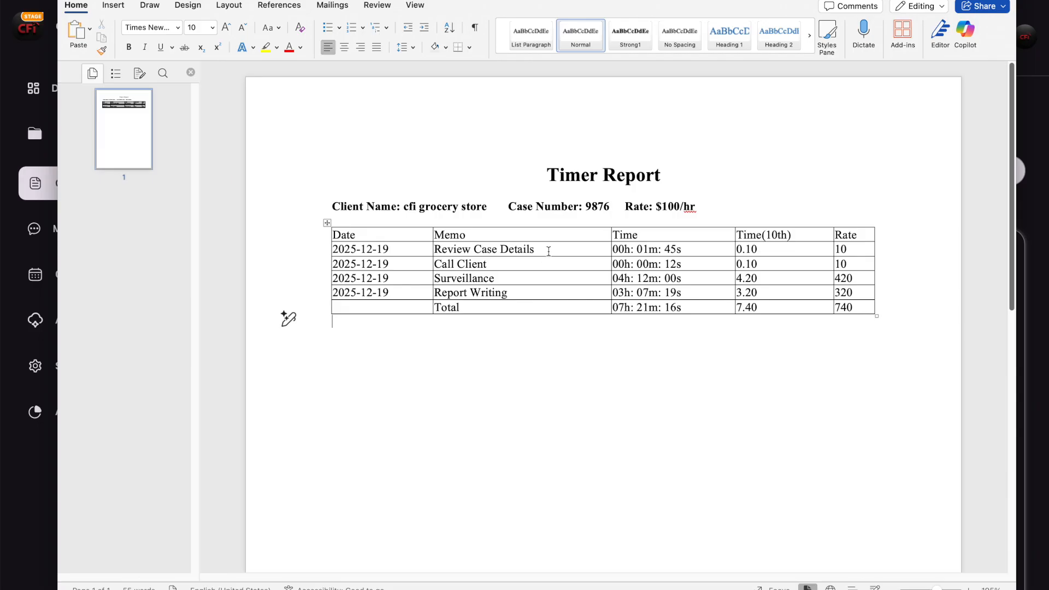
{"action": "left_click_drag", "start_coordinate": [545, 249], "coordinate": [445, 246]}
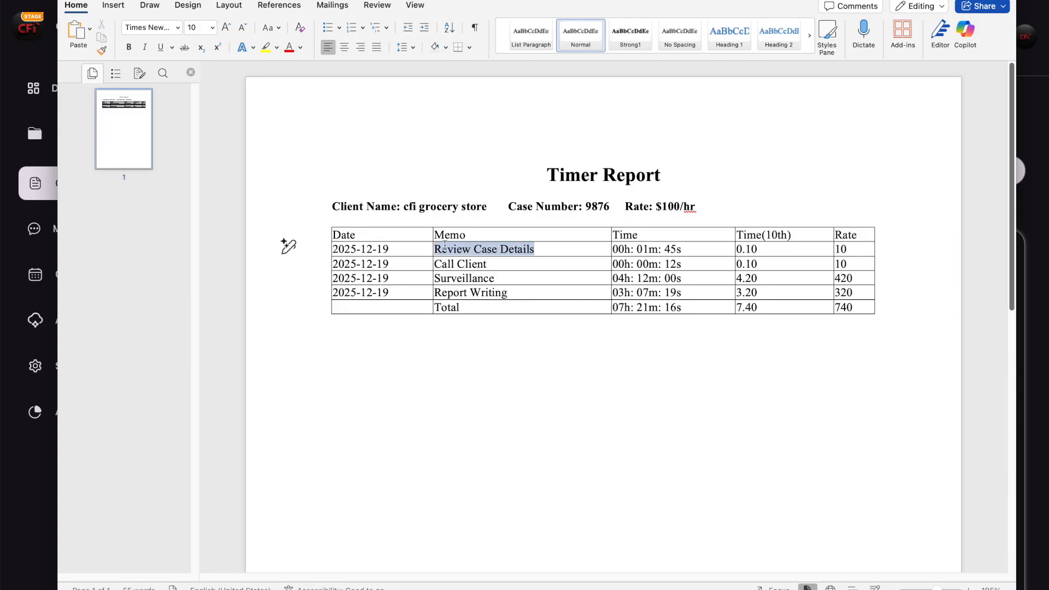
{"action": "left_click", "coordinate": [536, 250]}
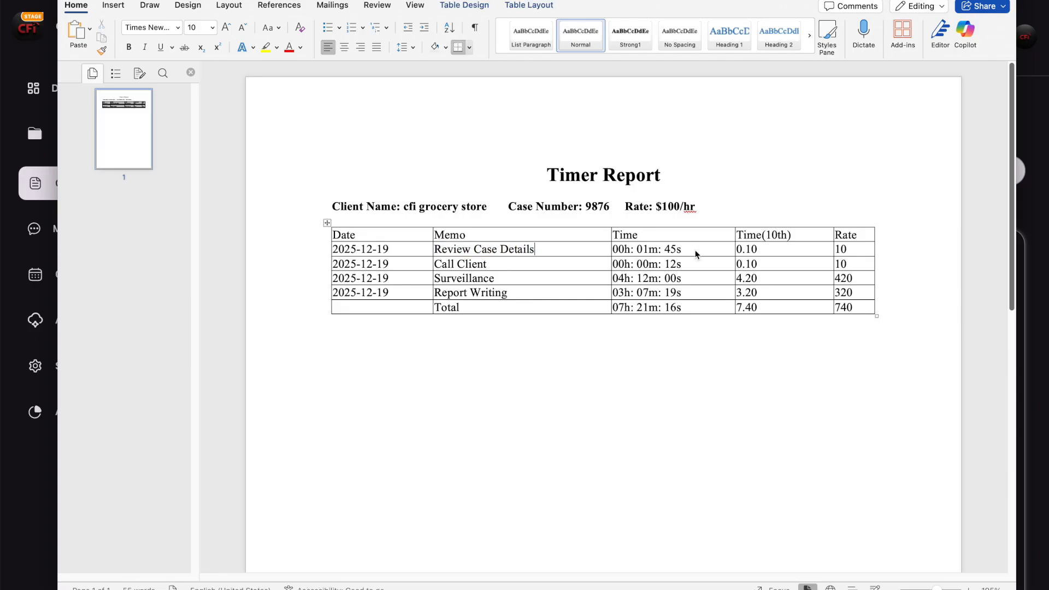
{"action": "left_click_drag", "start_coordinate": [687, 251], "coordinate": [624, 252]}
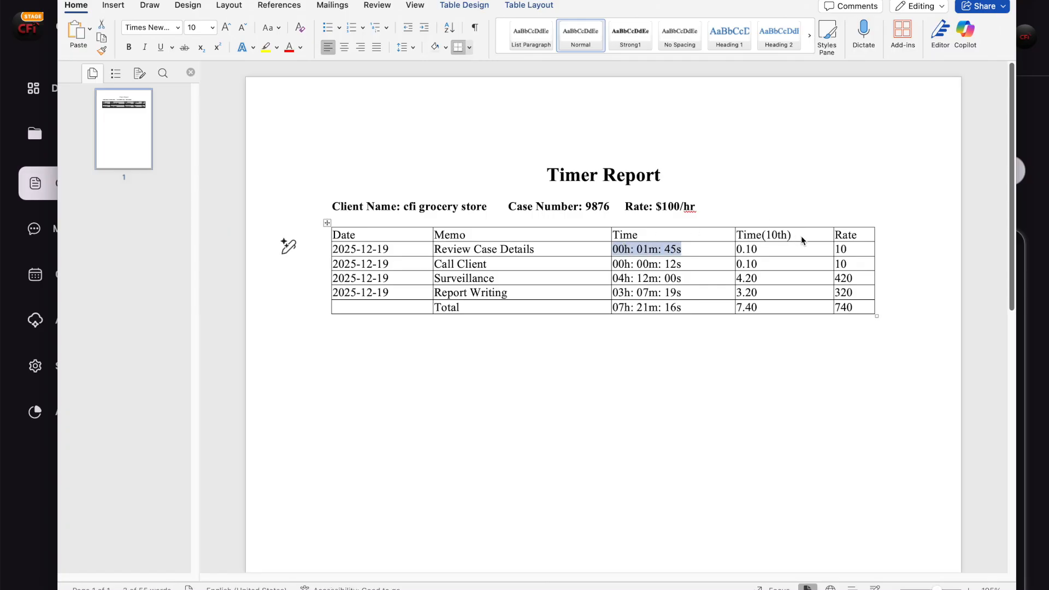
{"action": "left_click_drag", "start_coordinate": [803, 235], "coordinate": [803, 306]}
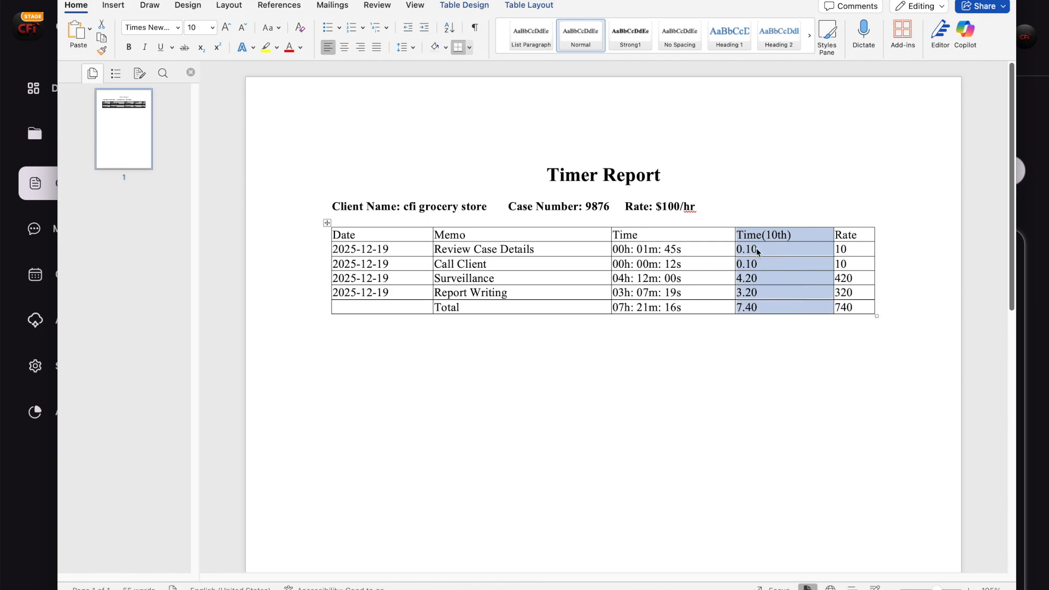
{"action": "left_click", "coordinate": [780, 251]}
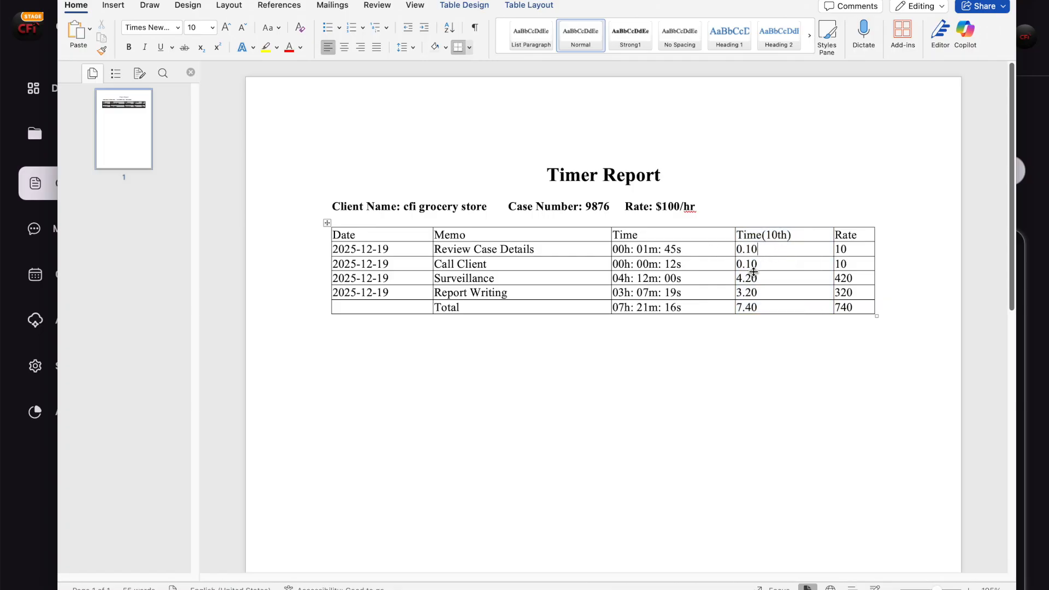
{"action": "left_click_drag", "start_coordinate": [760, 279], "coordinate": [736, 280]}
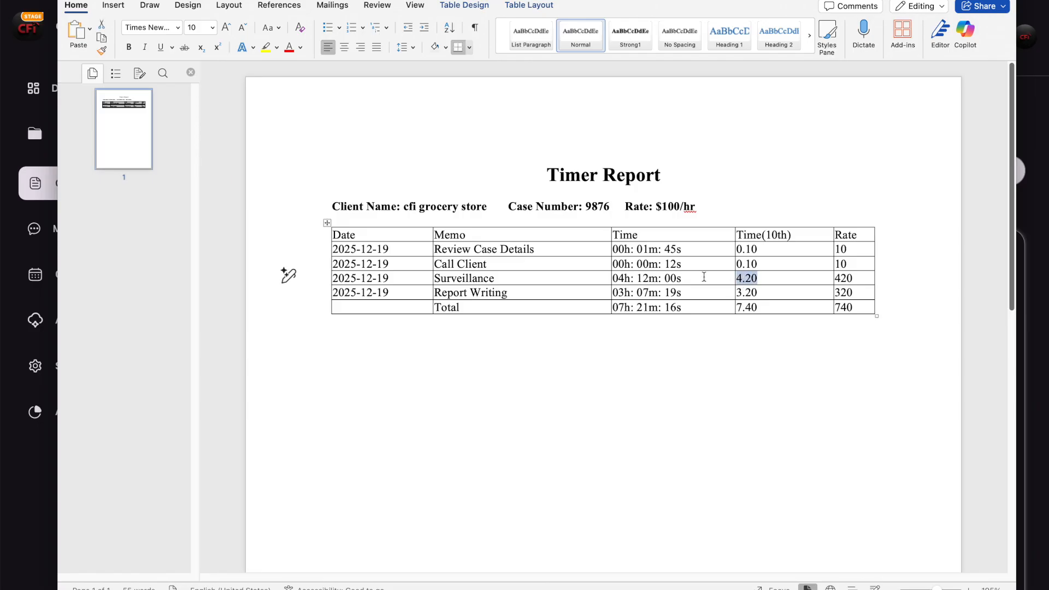
{"action": "left_click", "coordinate": [763, 294]}
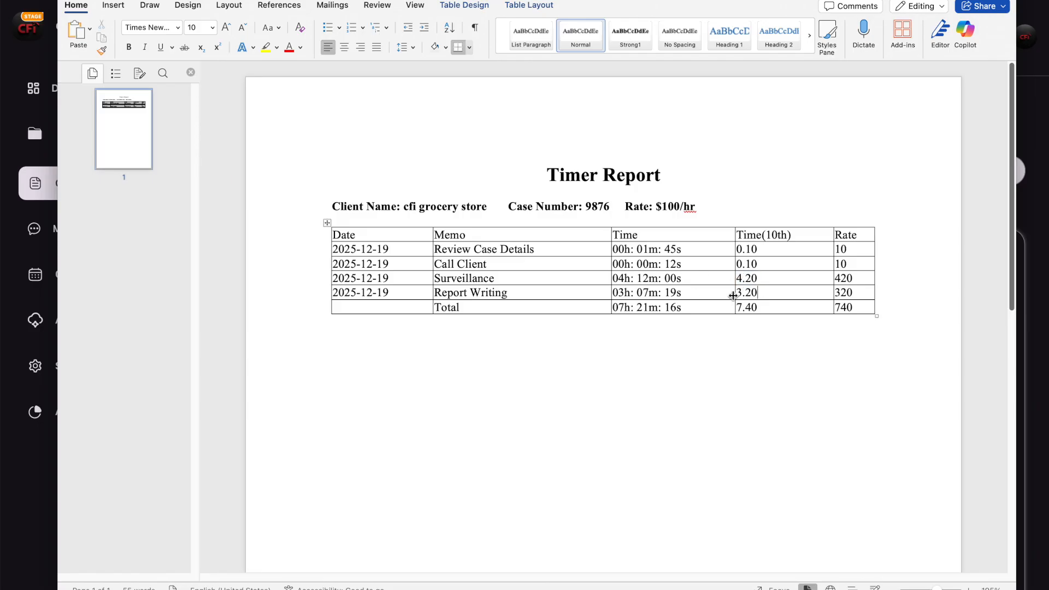
{"action": "left_click_drag", "start_coordinate": [761, 293], "coordinate": [738, 295]}
{"action": "left_click", "coordinate": [781, 290]}
- Check the $100/hr rate and the Total row's 740, then close the Word report
{"action": "left_click_drag", "start_coordinate": [701, 208], "coordinate": [624, 208]}
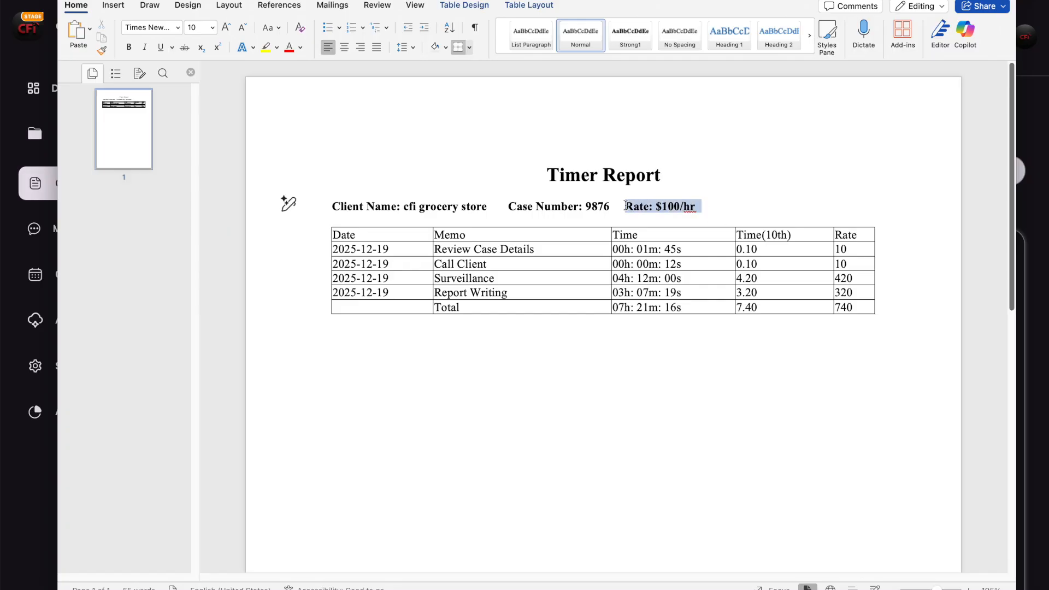
{"action": "left_click", "coordinate": [749, 203]}
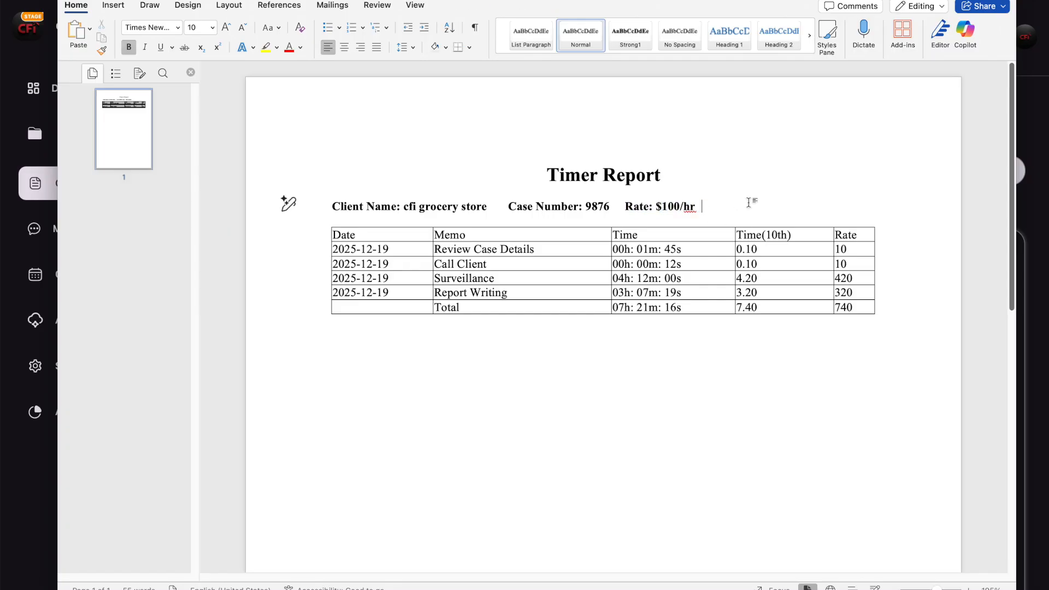
{"action": "left_click", "coordinate": [855, 251]}
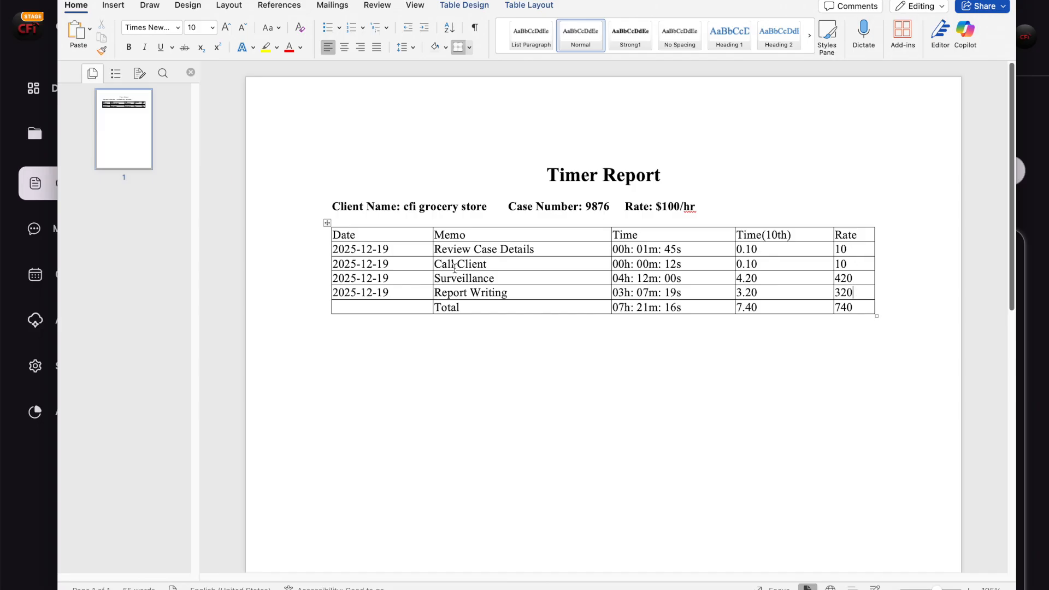
{"action": "left_click_drag", "start_coordinate": [437, 307], "coordinate": [865, 304]}
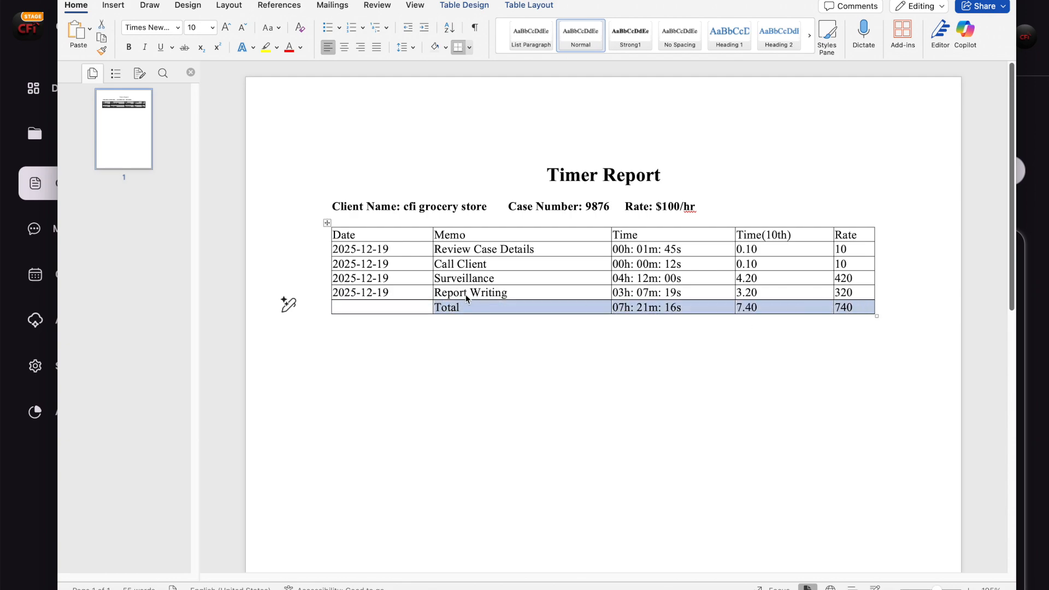
{"action": "left_click", "coordinate": [689, 311]}
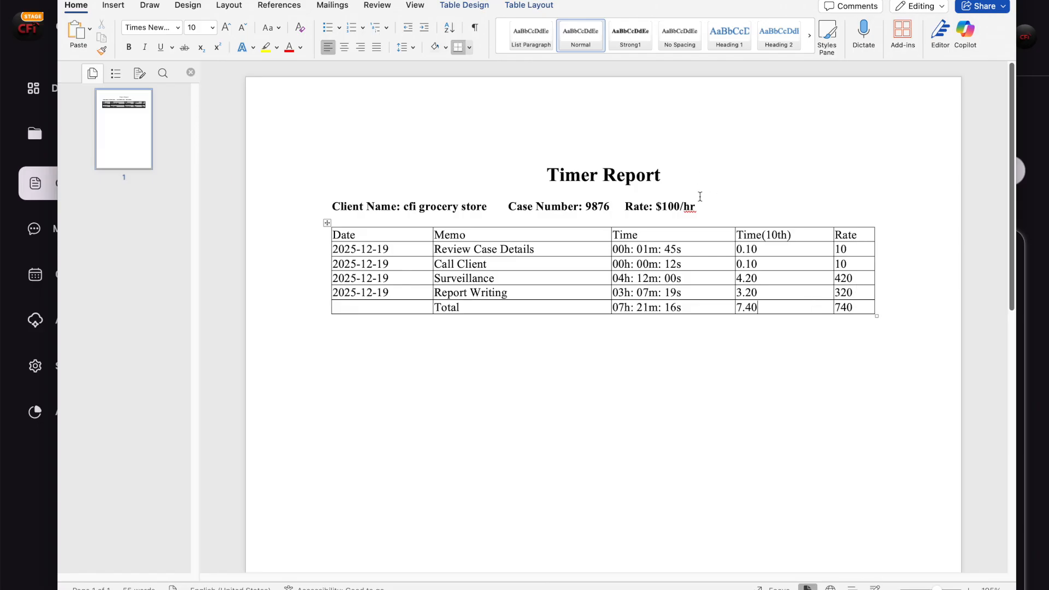
{"action": "left_click_drag", "start_coordinate": [857, 307], "coordinate": [843, 308]}
{"action": "left_click", "coordinate": [820, 321]}
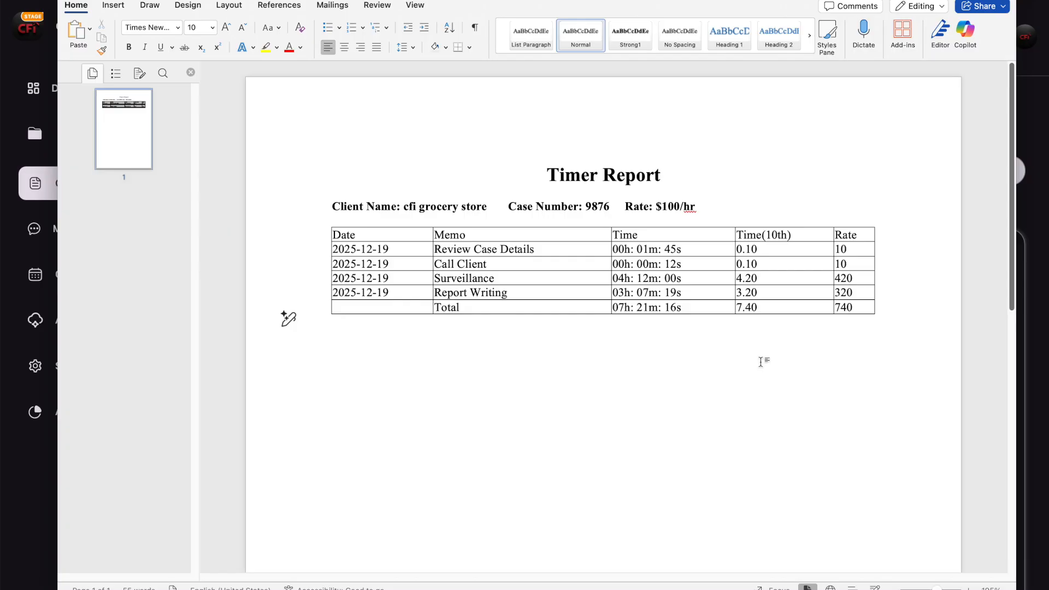
{"action": "left_click", "coordinate": [394, 253]}
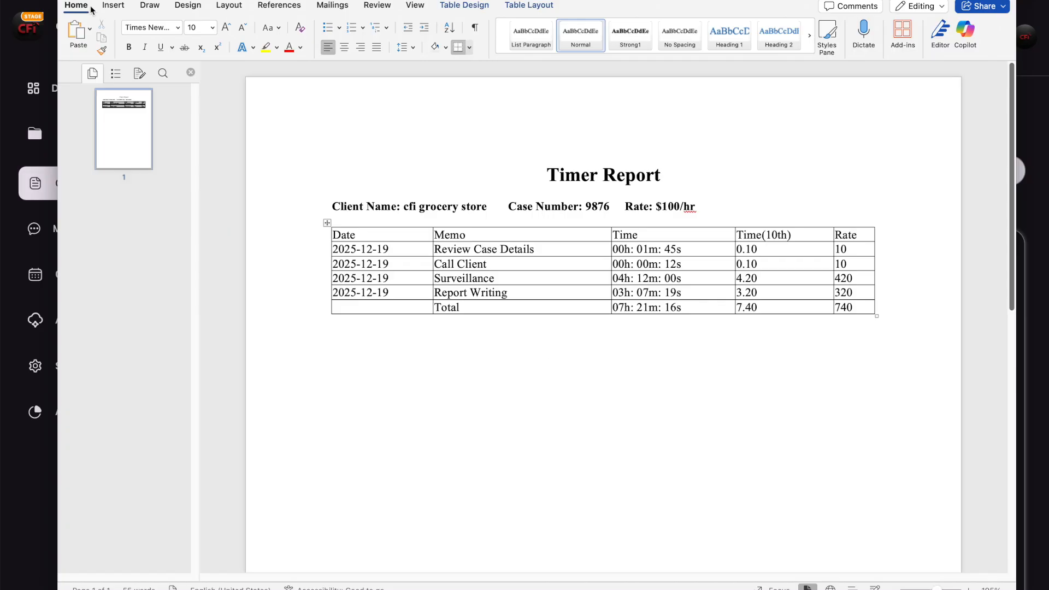
{"action": "key", "text": "super+w"}
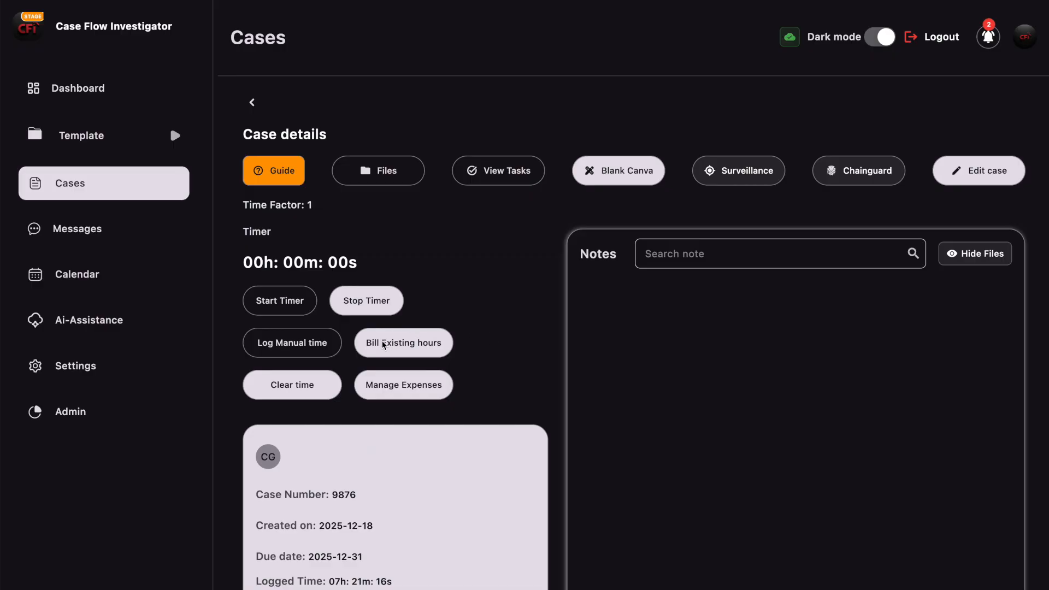
- Open a Custom Bill Report form and enter company name 'CFI AGENCY'
{"action": "left_click", "coordinate": [402, 344]}
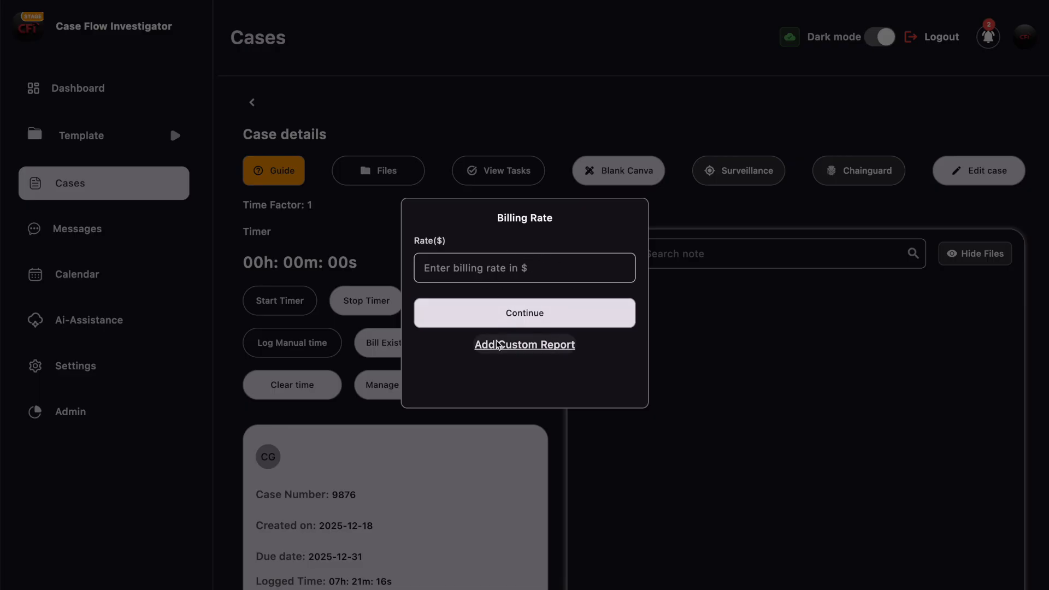
{"action": "left_click", "coordinate": [549, 346]}
{"action": "left_click", "coordinate": [456, 134]}
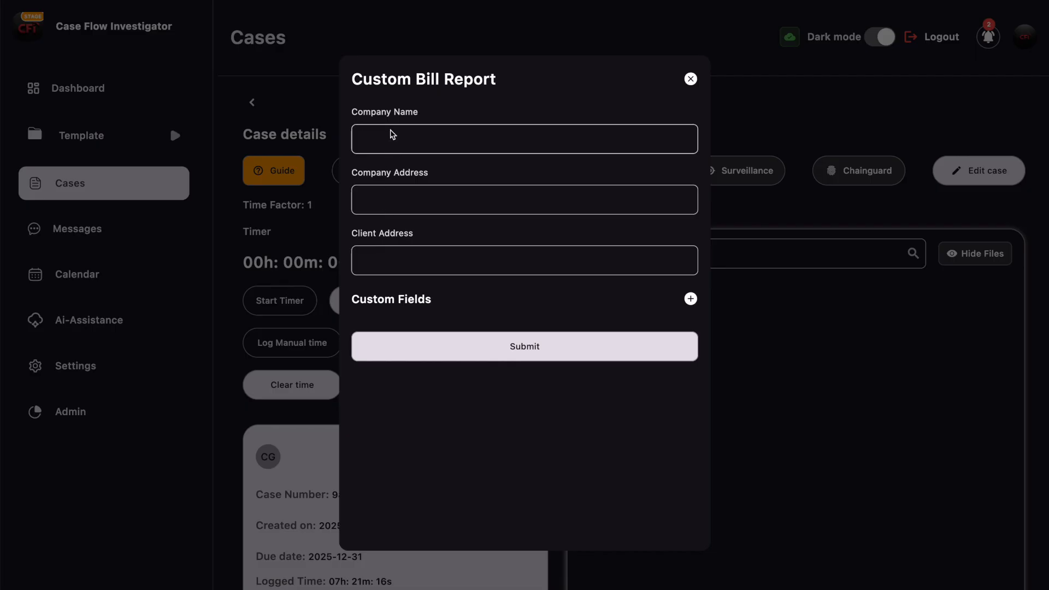
{"action": "left_click", "coordinate": [385, 202]}
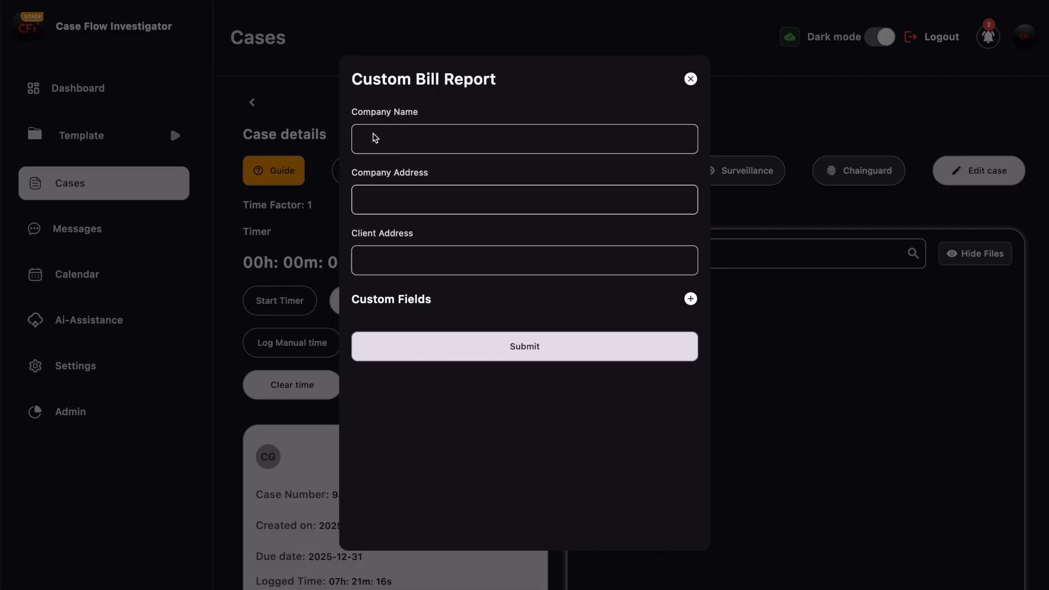
{"action": "left_click", "coordinate": [421, 141]}
{"action": "left_click", "coordinate": [394, 210]}
{"action": "left_click", "coordinate": [387, 138]}
{"action": "type", "text": "CFI "}
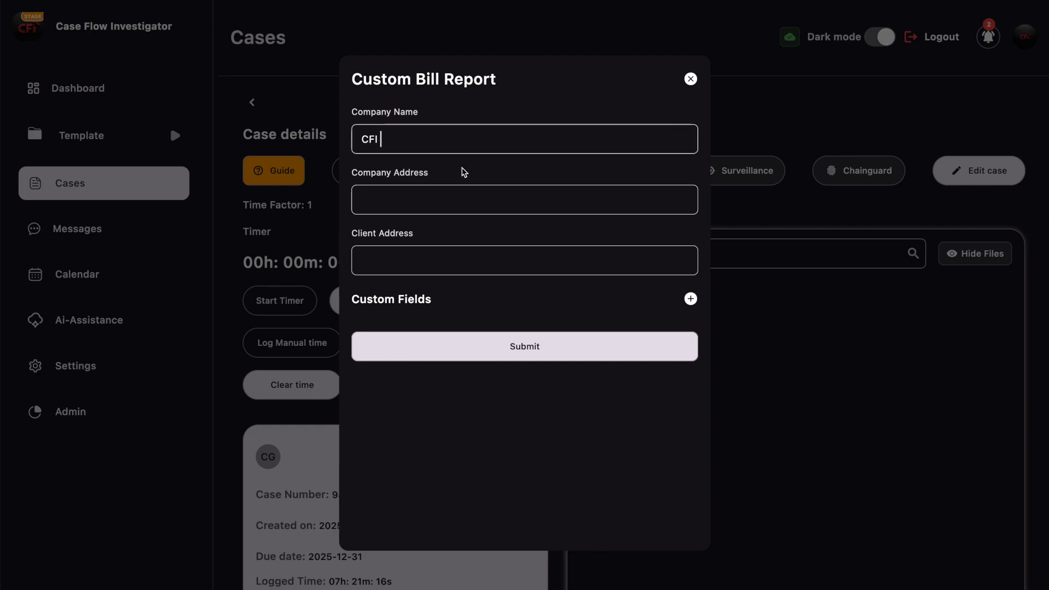
{"action": "type", "text": "AGENCY"}
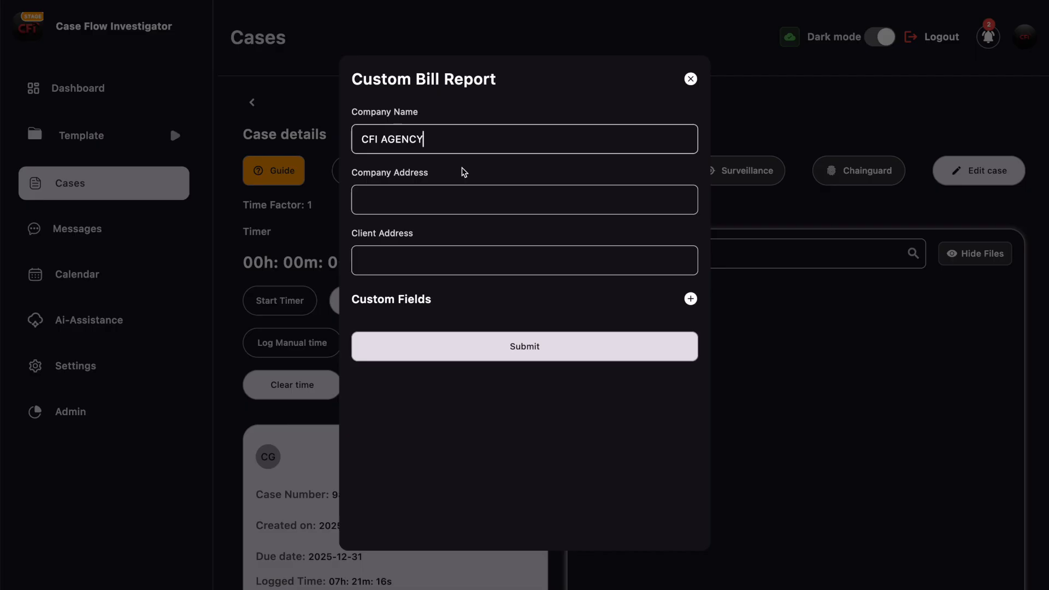
- Fill in the company address and the client's address
{"action": "left_click", "coordinate": [386, 210]}
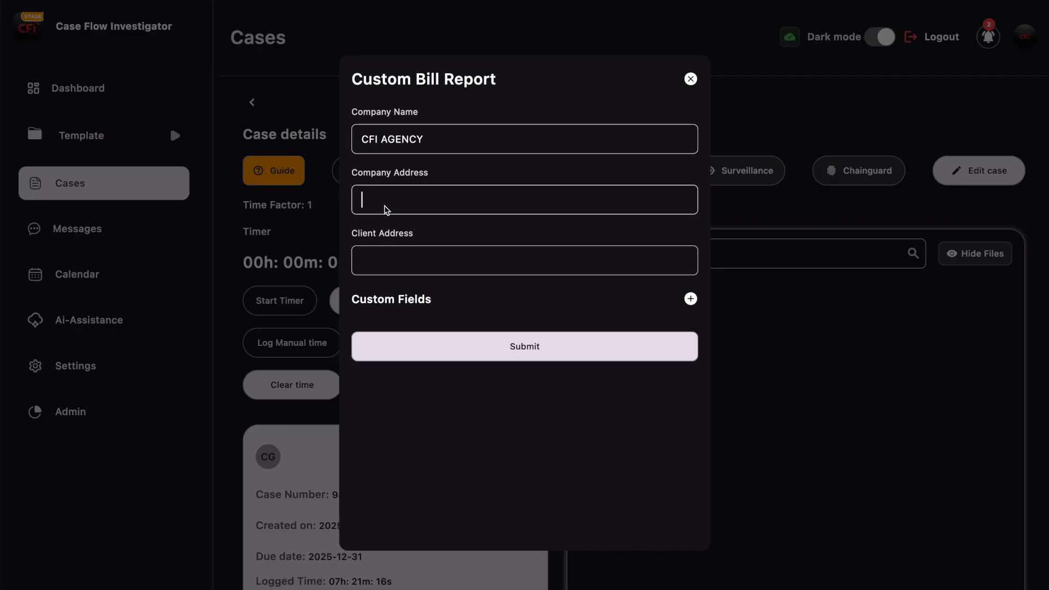
{"action": "left_click", "coordinate": [436, 259]}
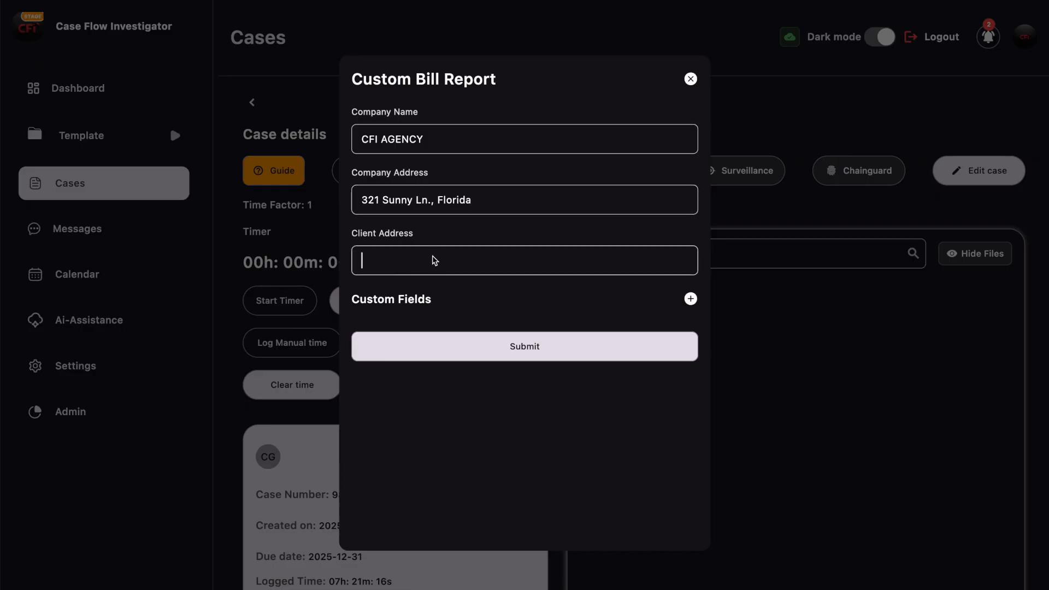
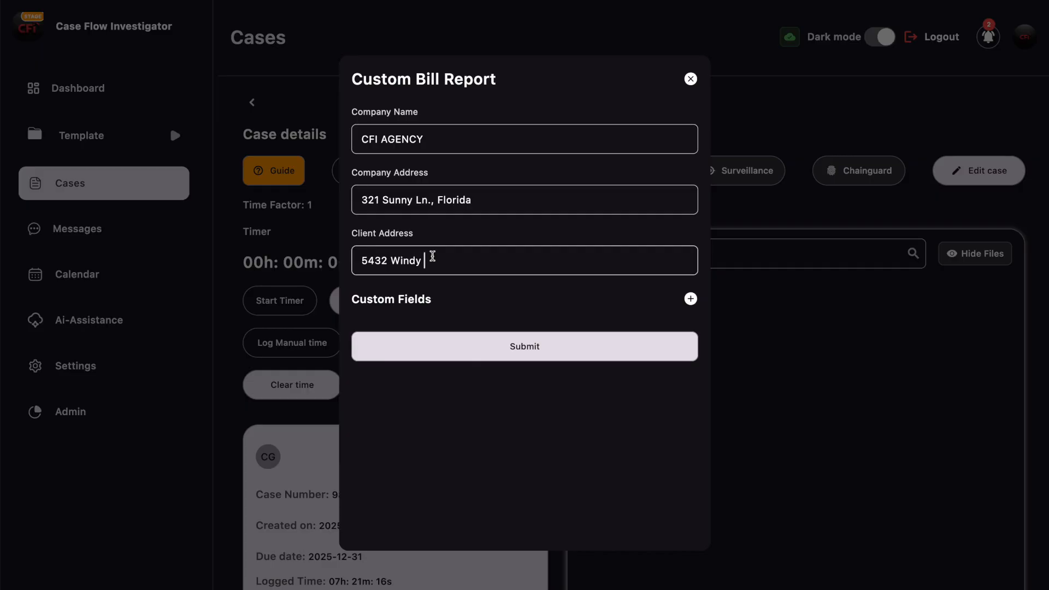
- Add a 'CFI Contact Info' custom field holding the agency's contact e-mail, then submit the report
{"action": "left_click", "coordinate": [690, 299]}
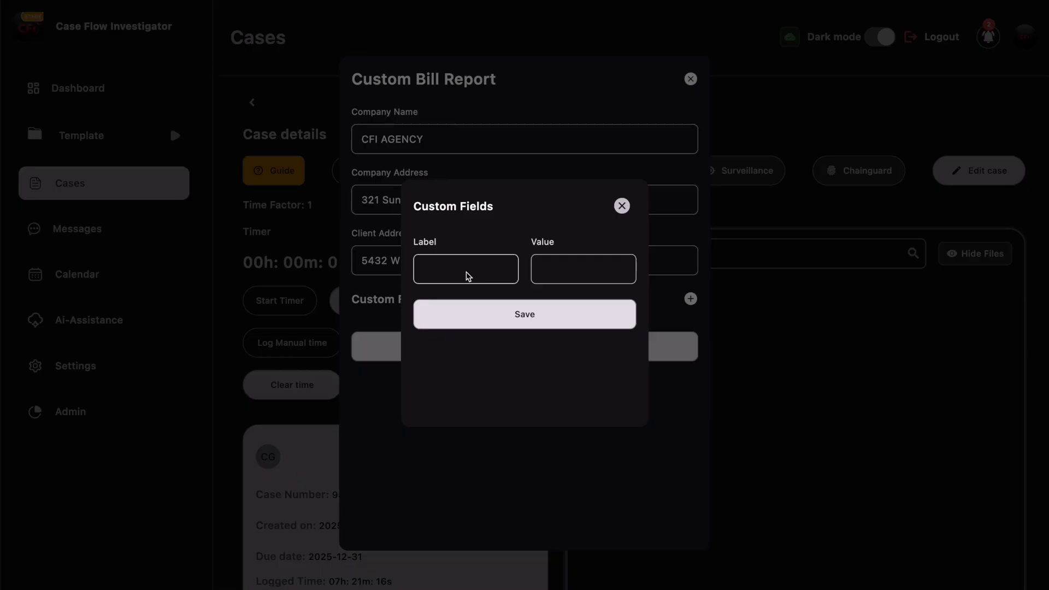
{"action": "type", "text": "Contact Info"}
{"action": "left_click", "coordinate": [426, 270]}
{"action": "type", "text": "CFI"}
{"action": "left_click", "coordinate": [576, 270]}
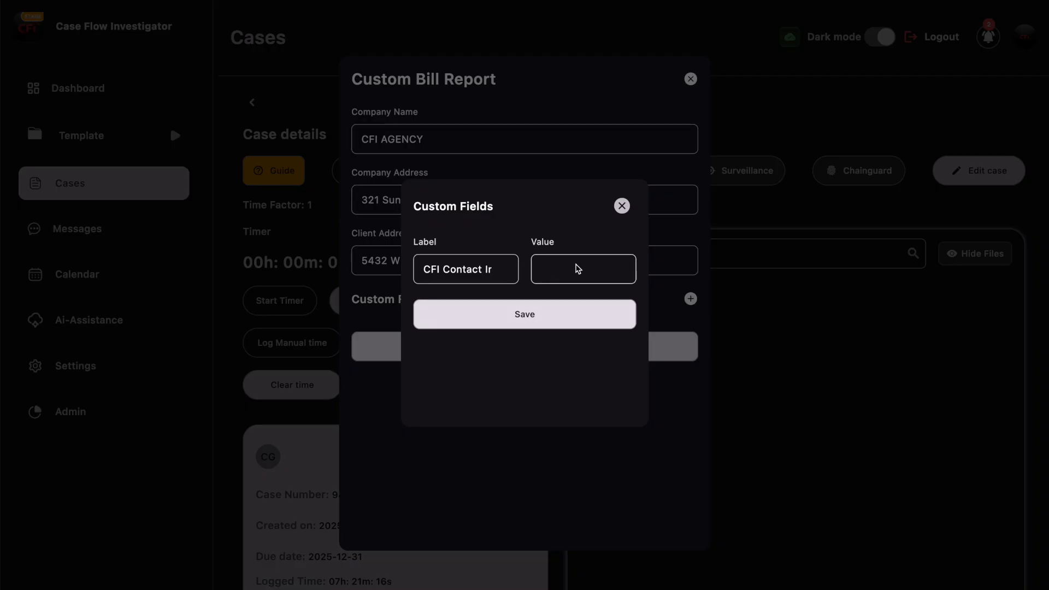
{"action": "left_click", "coordinate": [529, 312]}
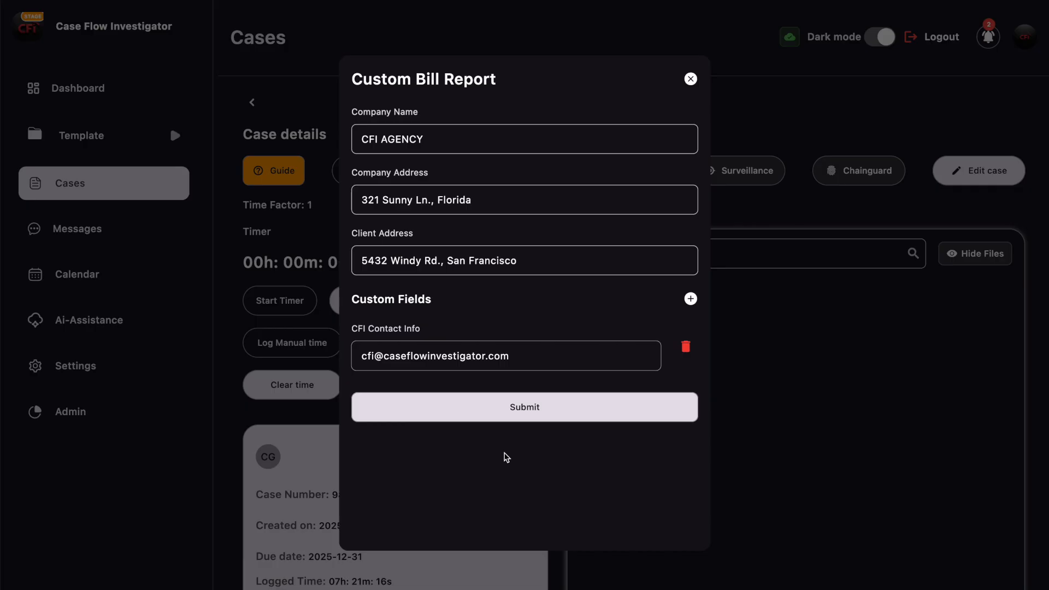
{"action": "left_click", "coordinate": [535, 408]}
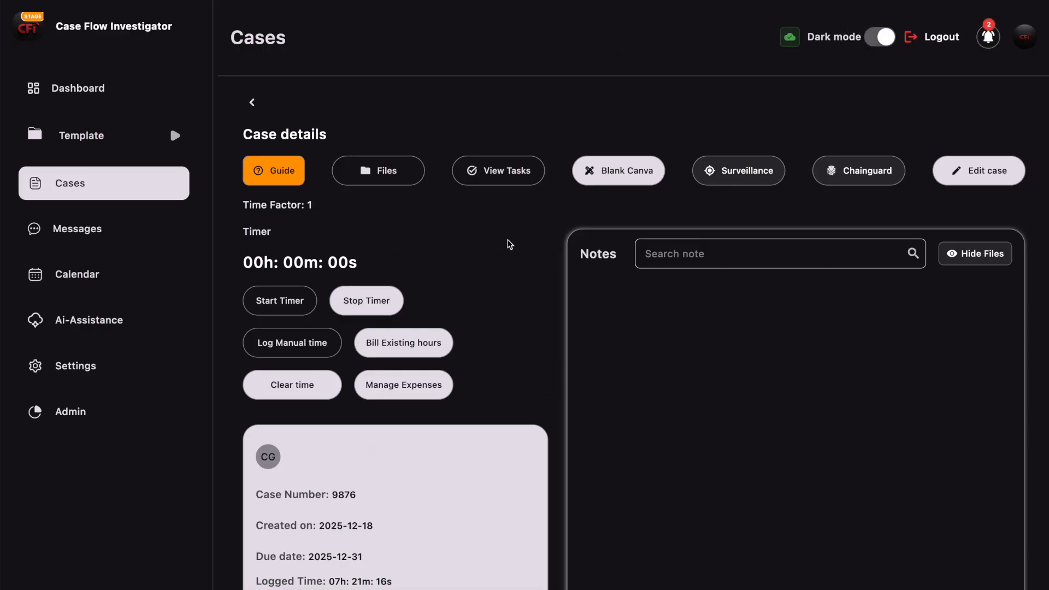
- Bill the existing logged hours at a $100 rate using the custom report
{"action": "left_click", "coordinate": [389, 344]}
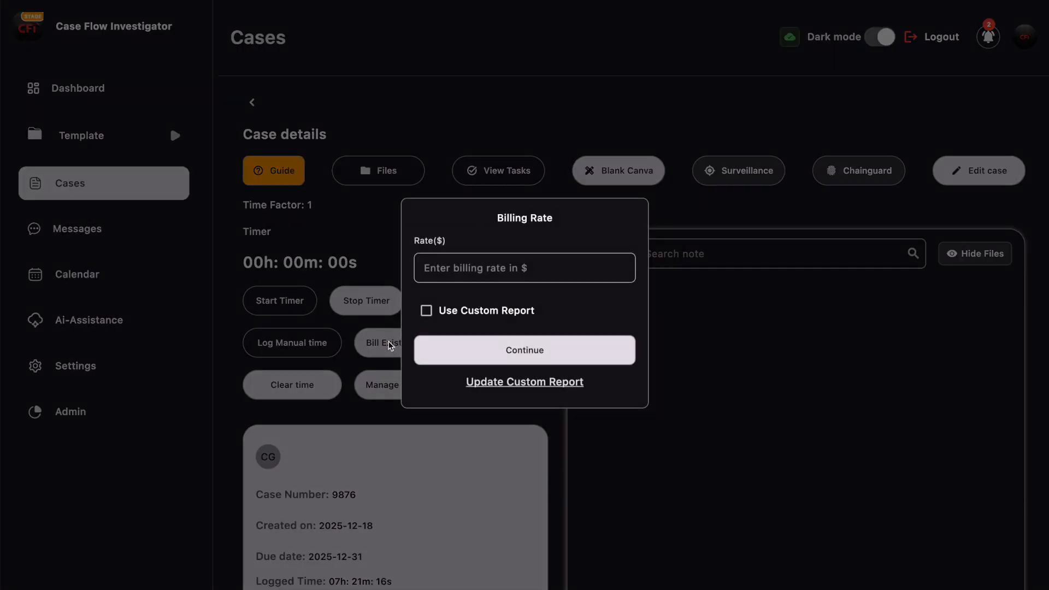
{"action": "left_click", "coordinate": [427, 311]}
{"action": "left_click", "coordinate": [461, 270]}
{"action": "type", "text": "100"}
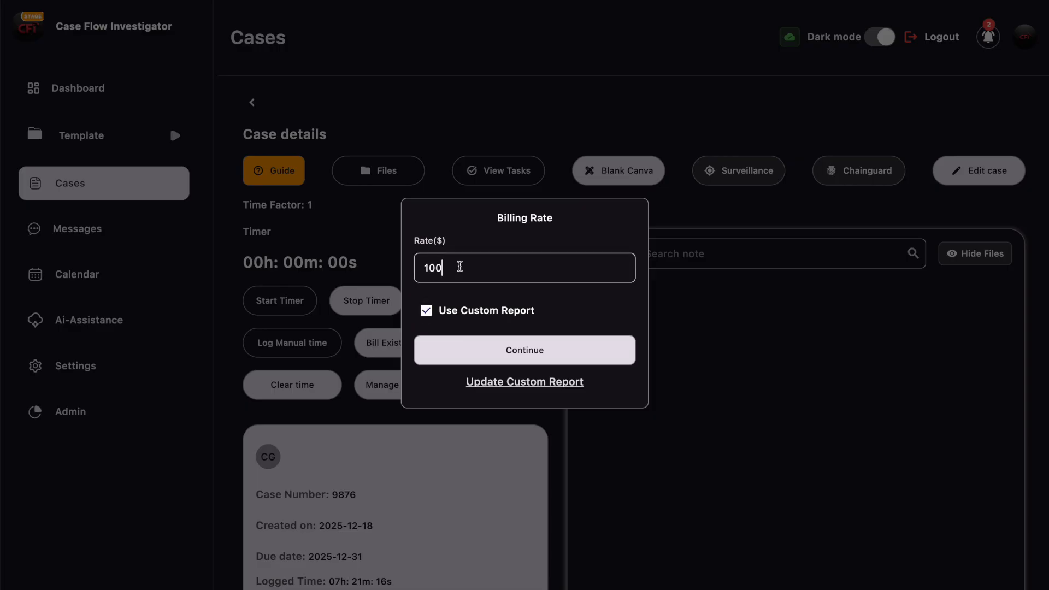
{"action": "left_click", "coordinate": [521, 350]}
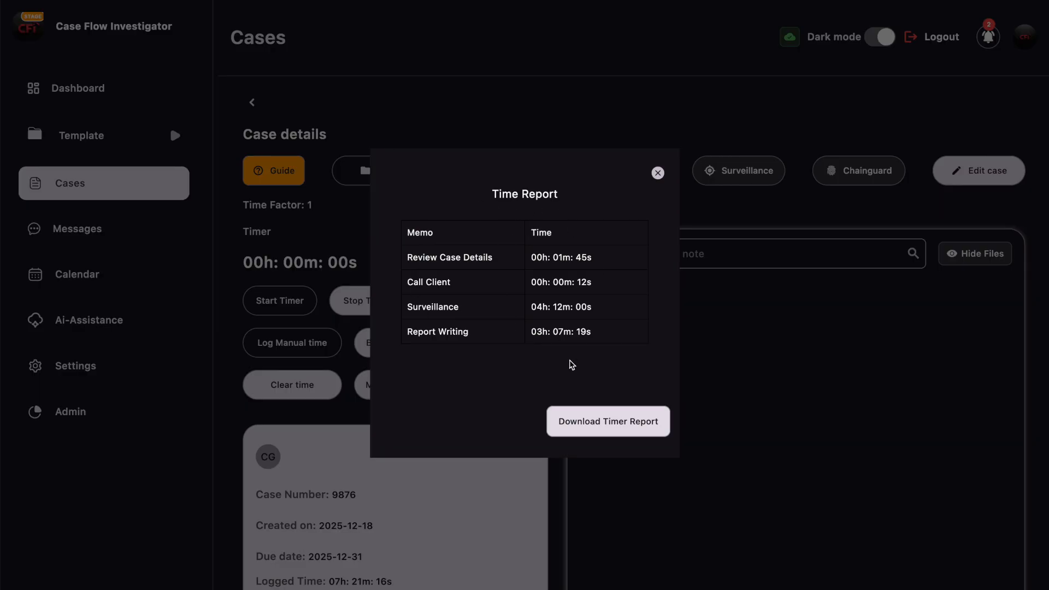
- Download the timer report to the Desktop
{"action": "left_click", "coordinate": [608, 422]}
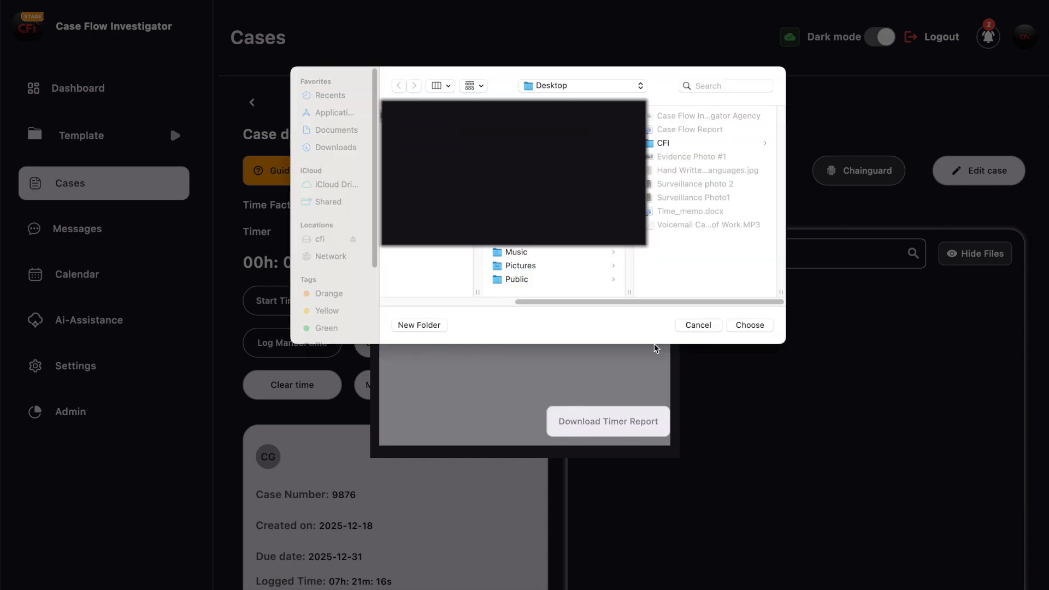
{"action": "left_click", "coordinate": [745, 324]}
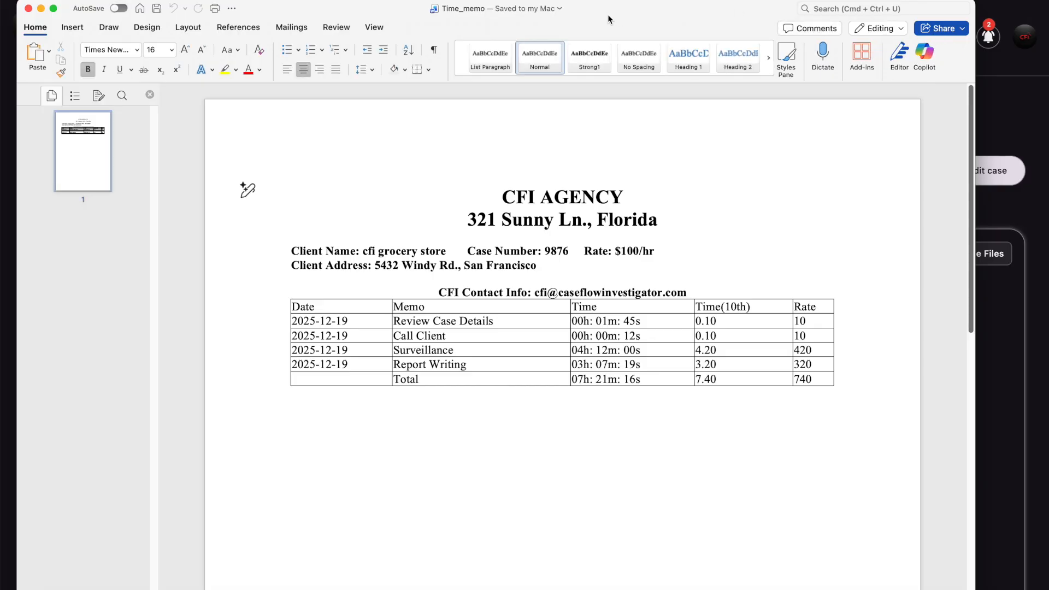
{"action": "left_click_drag", "start_coordinate": [604, 16], "coordinate": [615, 0]}
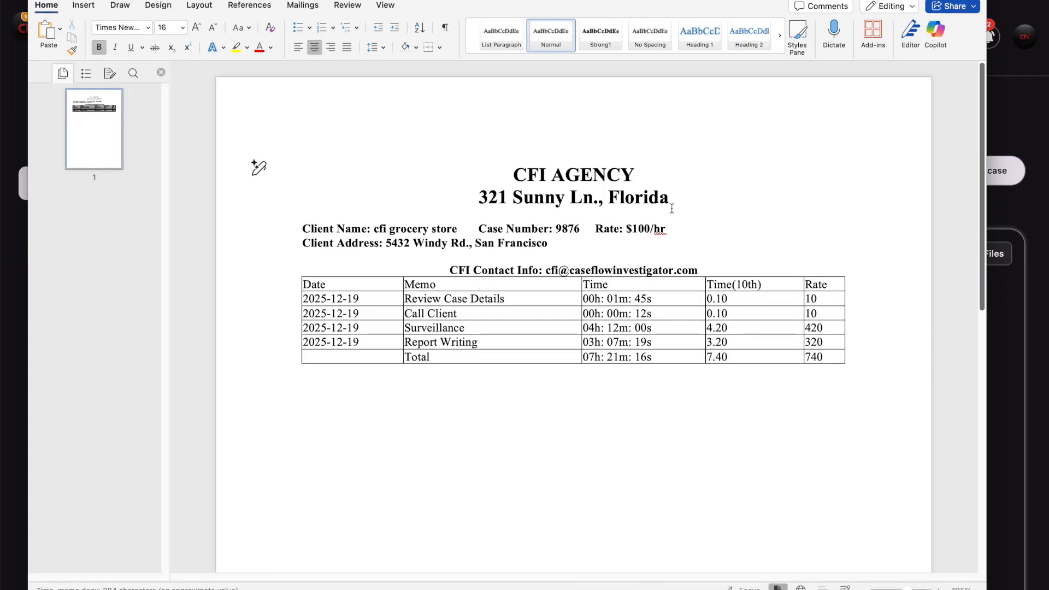
- Insert a blank line between the CFI Contact Info line and the table, then close the document
{"action": "left_click_drag", "start_coordinate": [679, 200], "coordinate": [511, 170]}
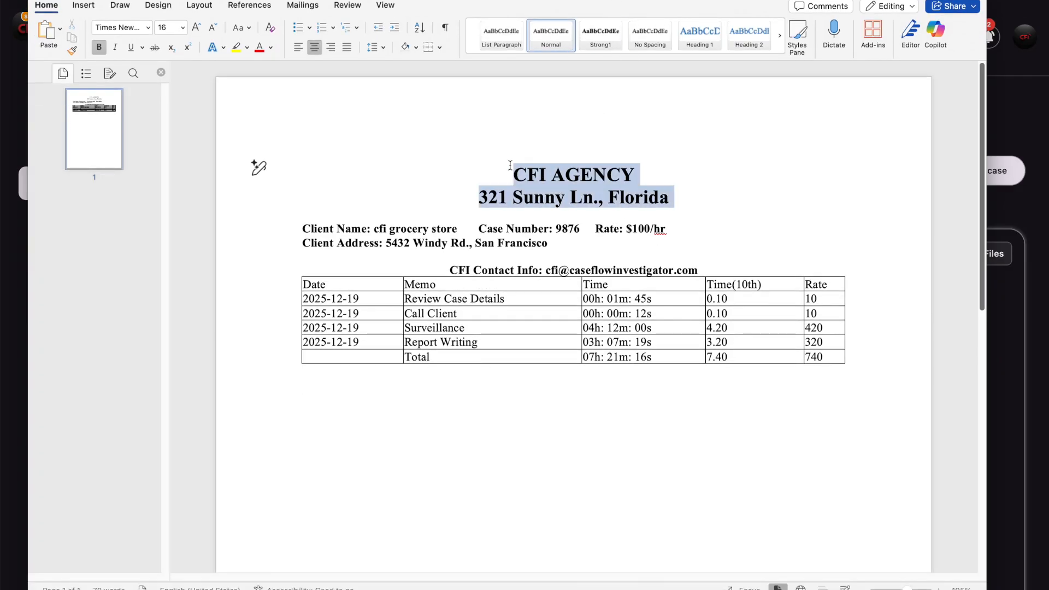
{"action": "left_click", "coordinate": [693, 156]}
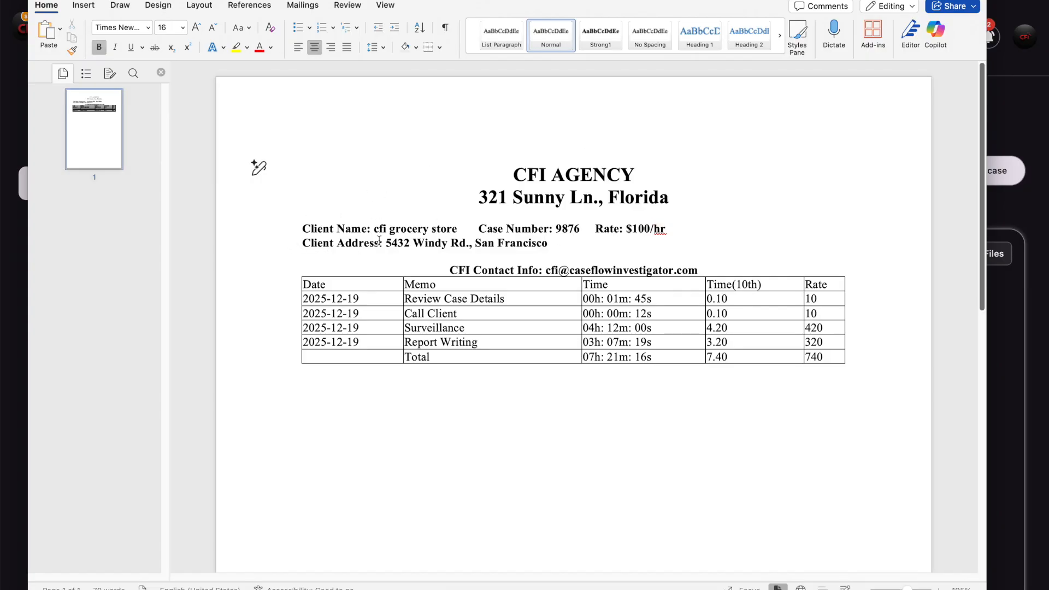
{"action": "left_click", "coordinate": [715, 276]}
{"action": "key", "text": "Return"}
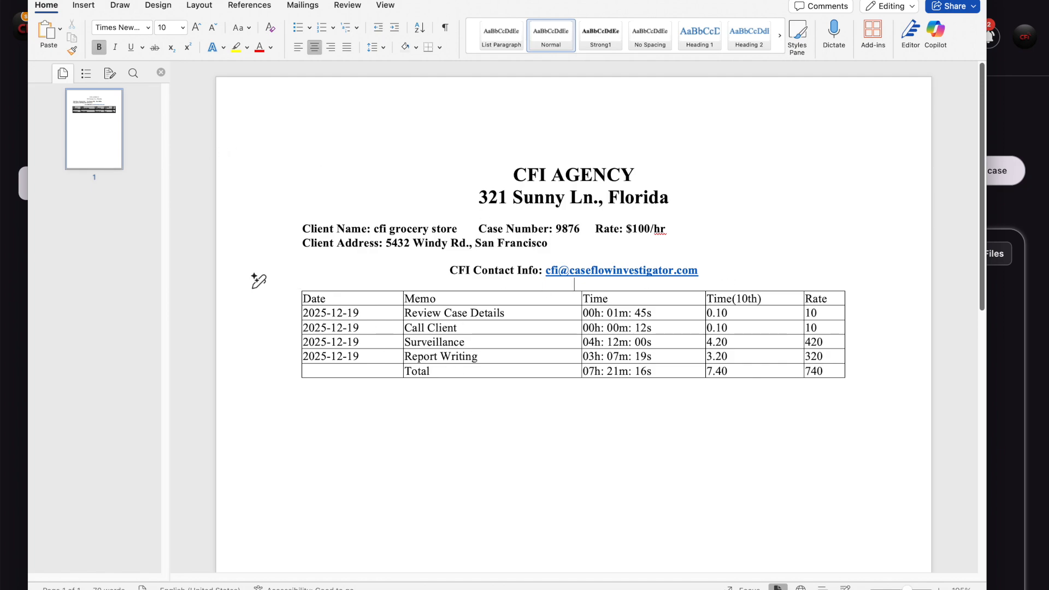
{"action": "key", "text": "super+w"}
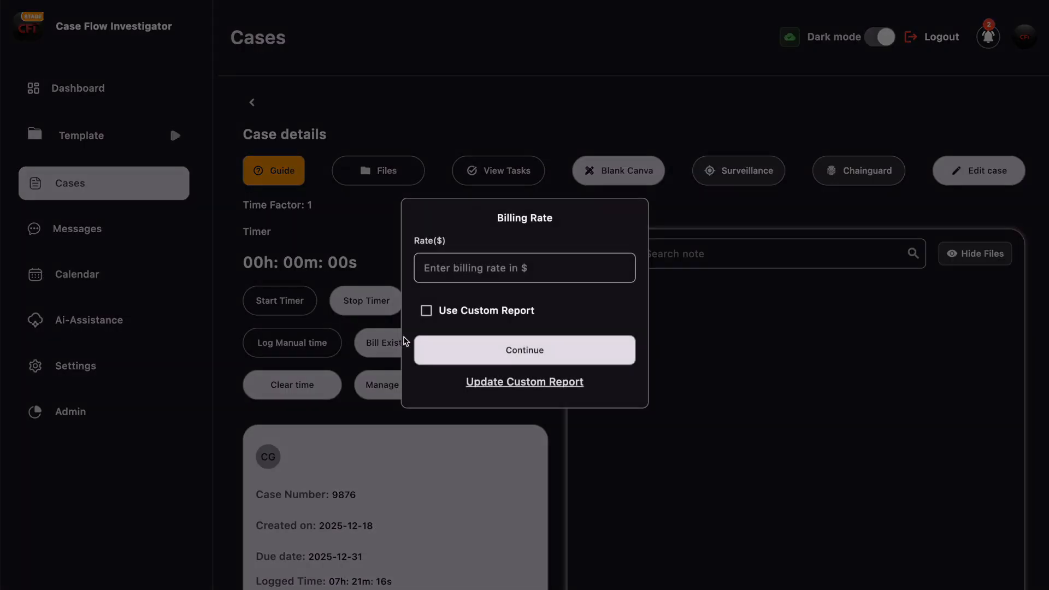
- Dismiss the reopened Custom Bill Report form unchanged to get back to case 9876
{"action": "left_click", "coordinate": [523, 382]}
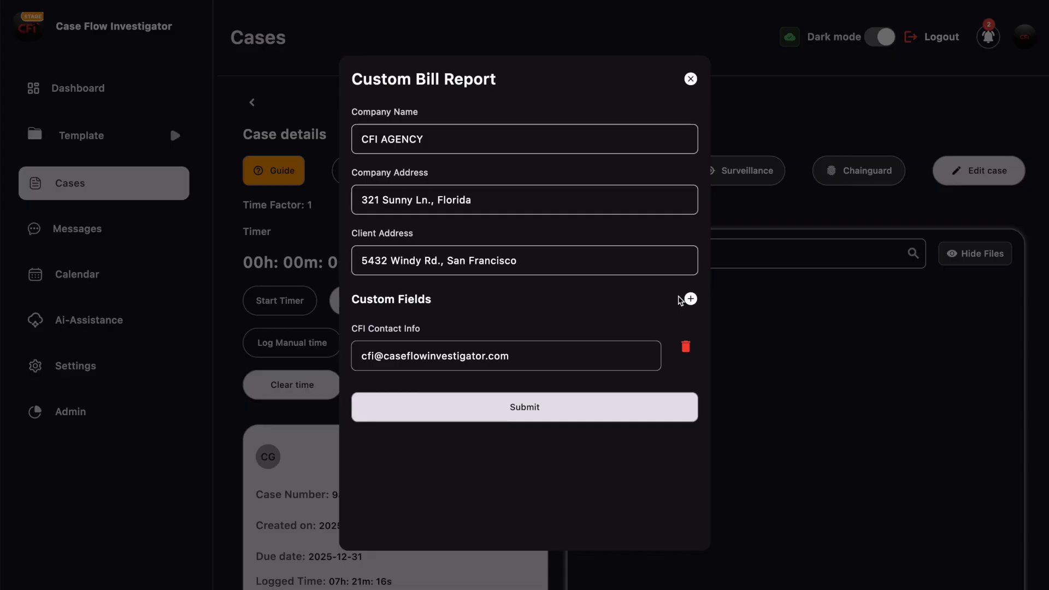
{"action": "left_click", "coordinate": [691, 79]}
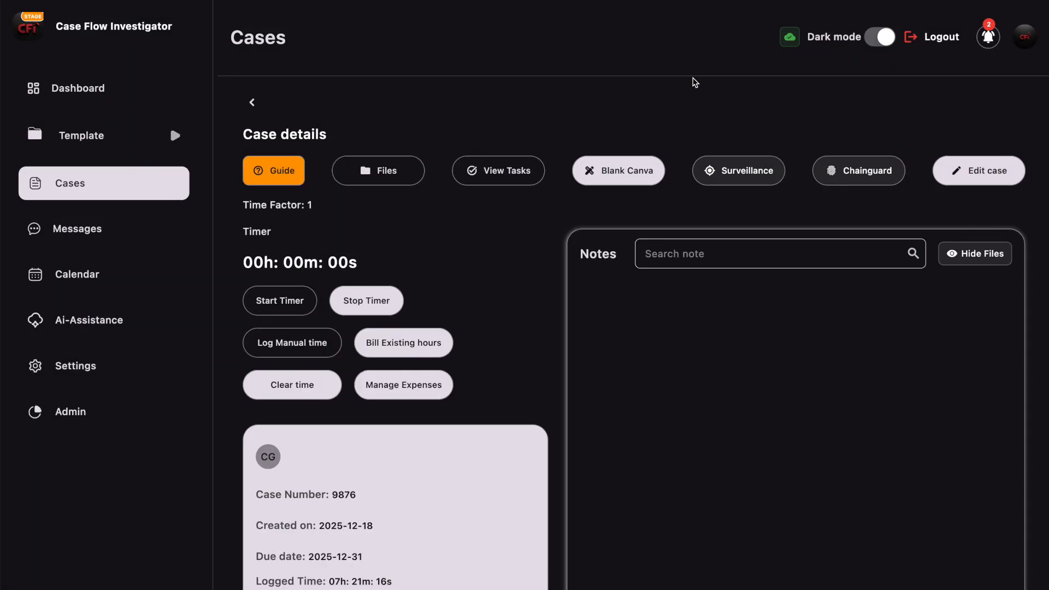
{"action": "scroll", "coordinate": [557, 230], "scroll_direction": "down", "scroll_amount": 2}
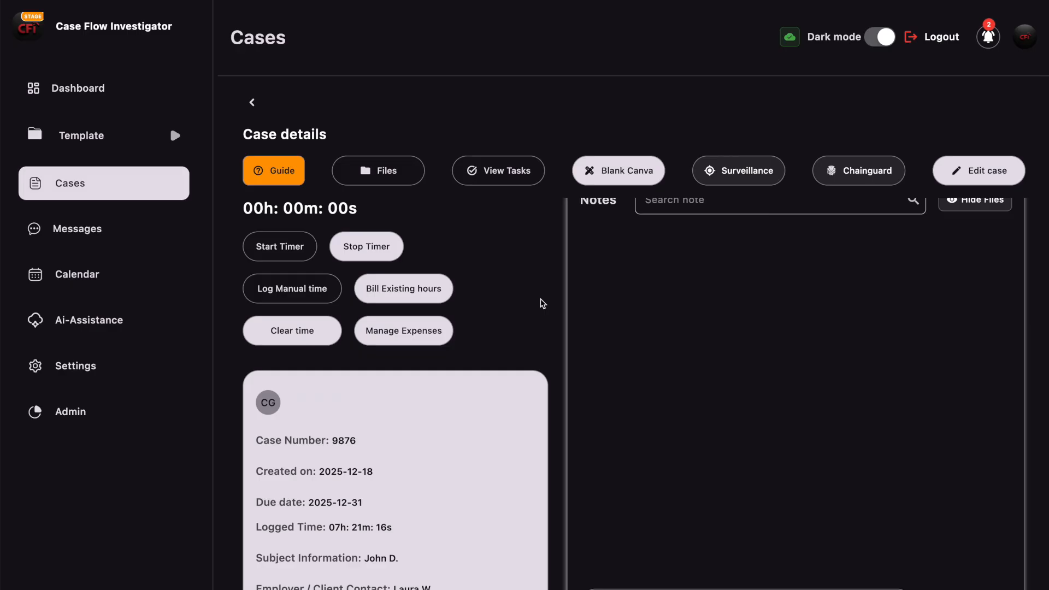
{"action": "scroll", "coordinate": [527, 379], "scroll_direction": "up", "scroll_amount": 2}
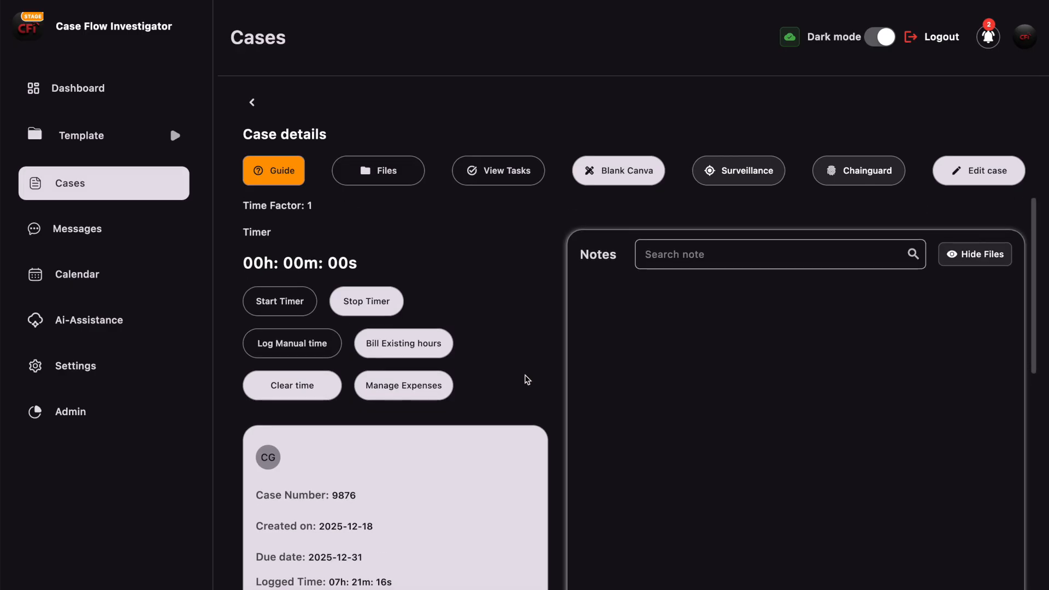
{"action": "scroll", "coordinate": [399, 558], "scroll_direction": "down", "scroll_amount": 2}
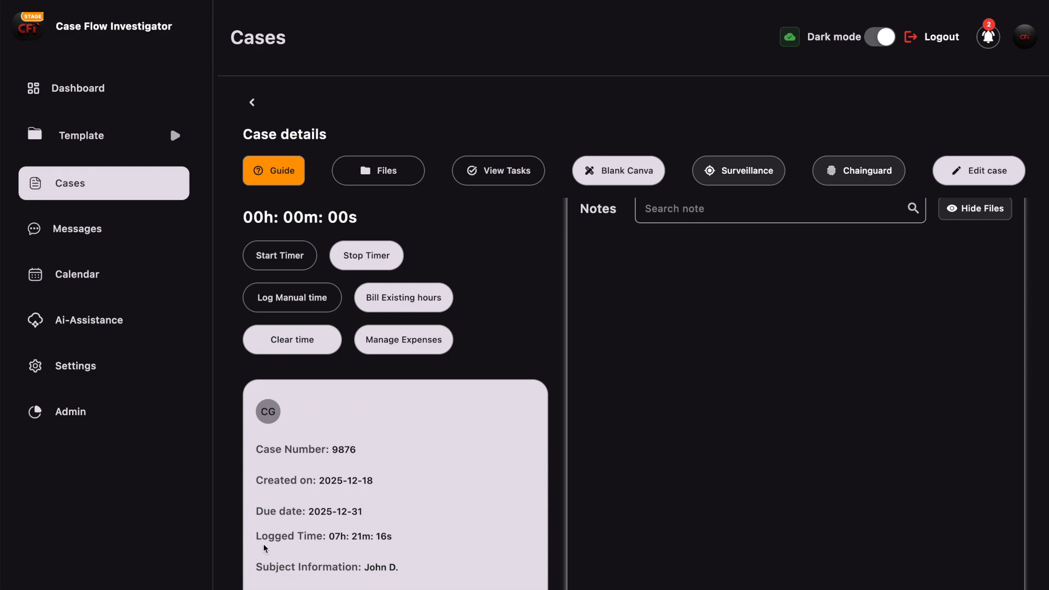
{"action": "scroll", "coordinate": [414, 539], "scroll_direction": "up", "scroll_amount": 2}
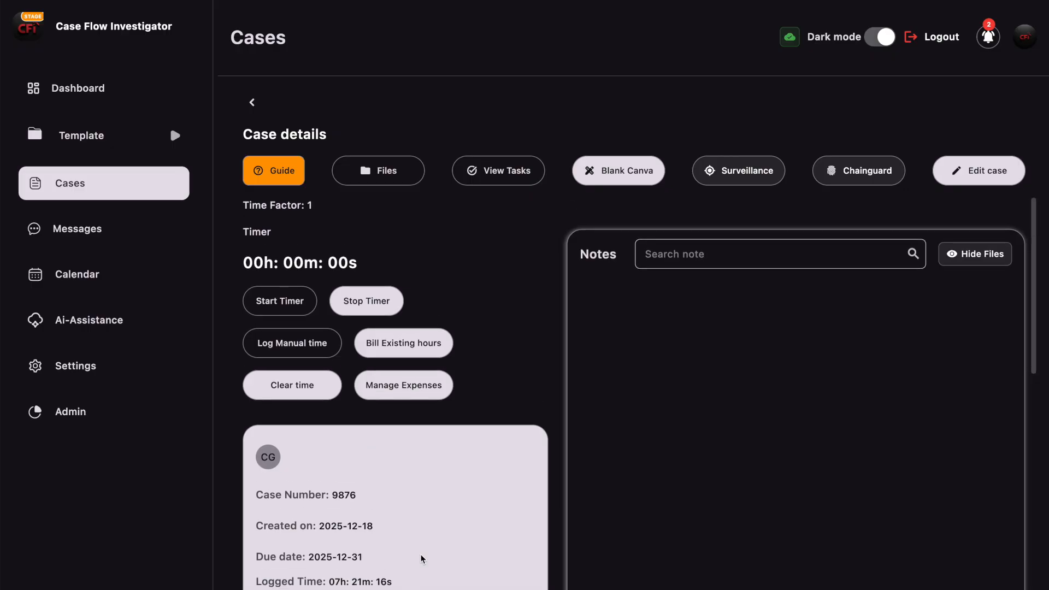
- Clear case 9876's logged time and confirm the reset to zero
{"action": "left_click", "coordinate": [298, 387]}
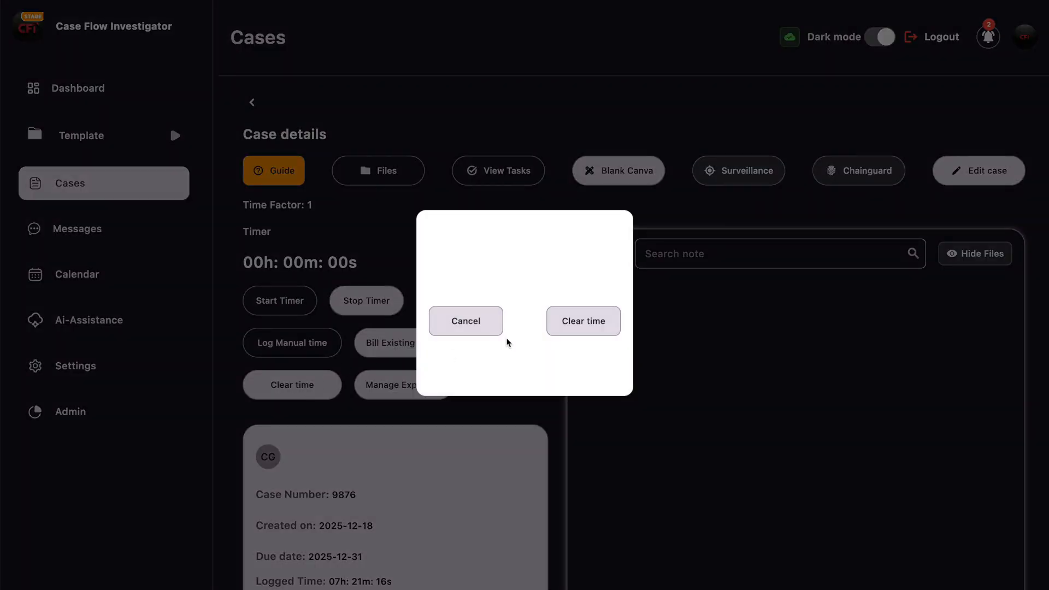
{"action": "left_click", "coordinate": [585, 322]}
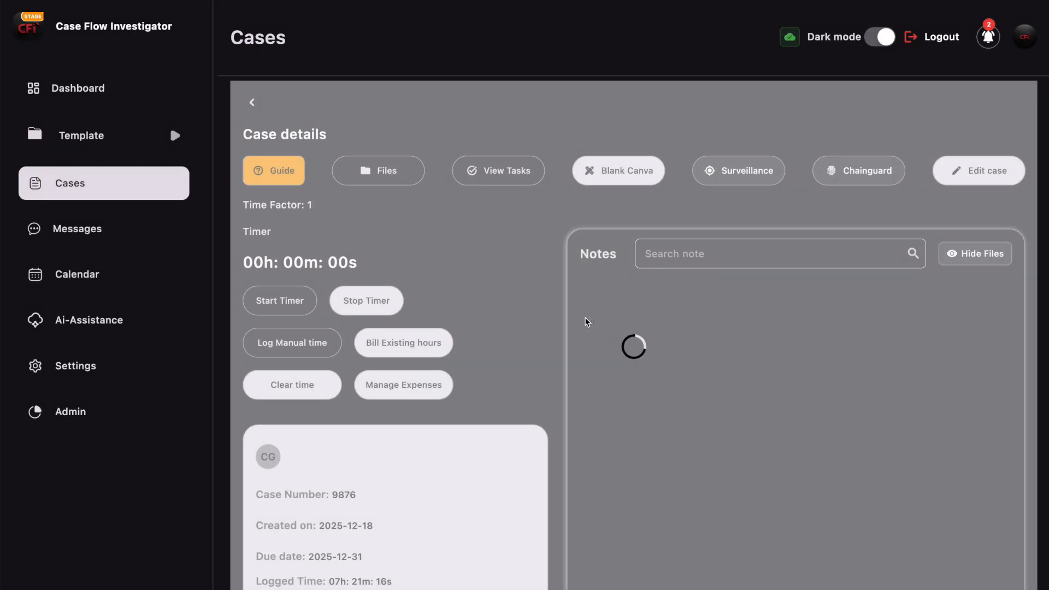
{"action": "scroll", "coordinate": [447, 538], "scroll_direction": "down", "scroll_amount": 2}
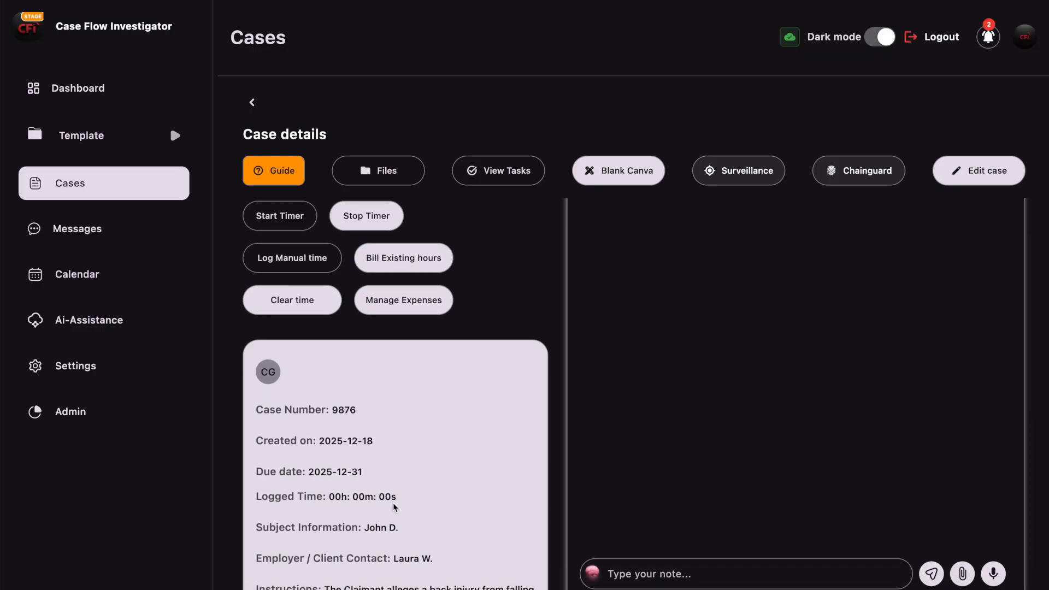
{"action": "scroll", "coordinate": [451, 477], "scroll_direction": "up", "scroll_amount": 1}
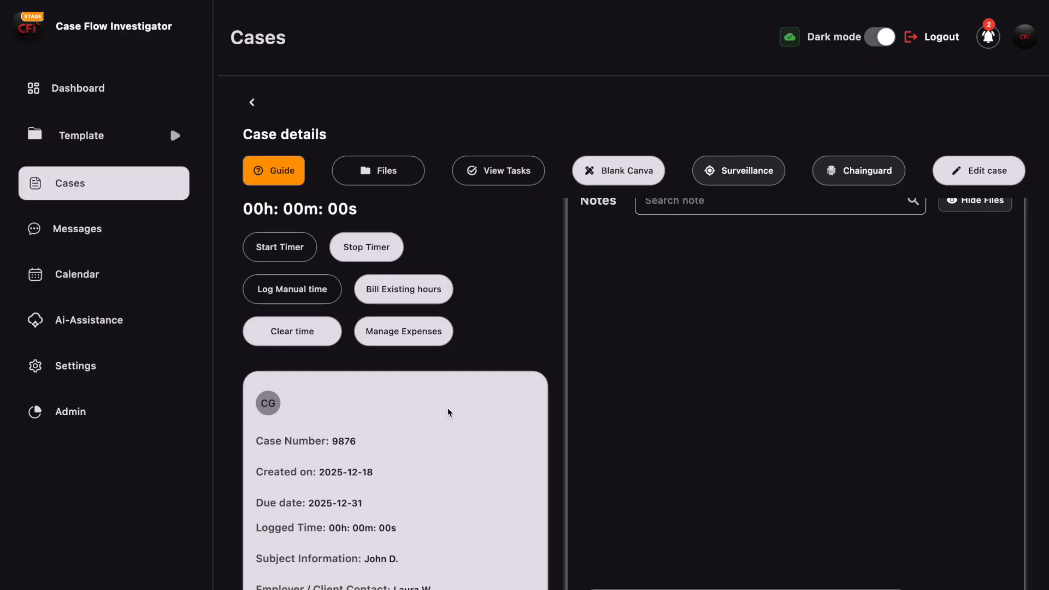
- Add a 'Gas' expense of $20, choosing December 18 in the date picker
{"action": "left_click", "coordinate": [416, 334]}
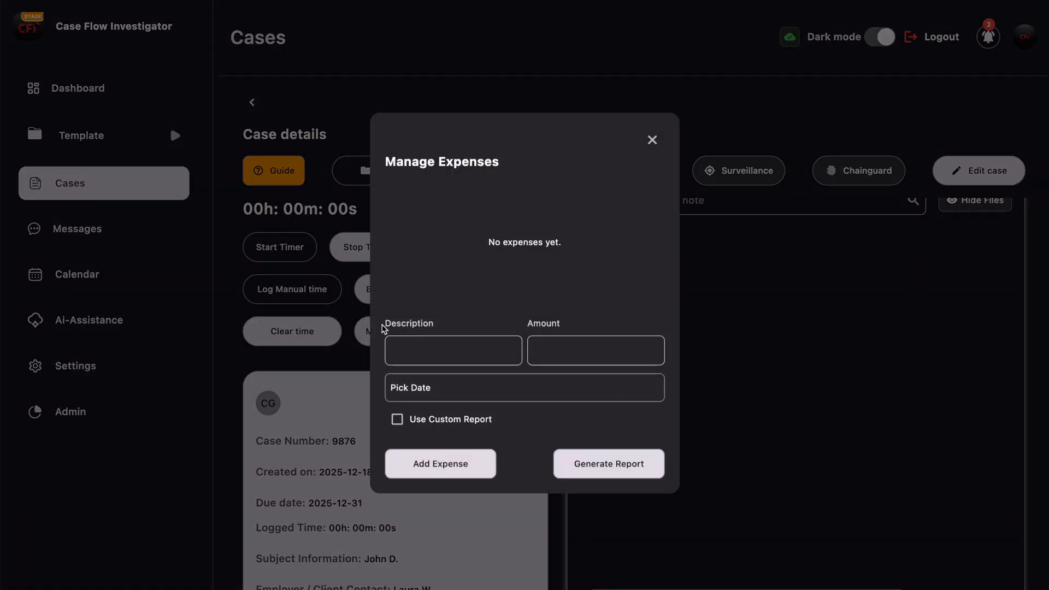
{"action": "left_click", "coordinate": [653, 141]}
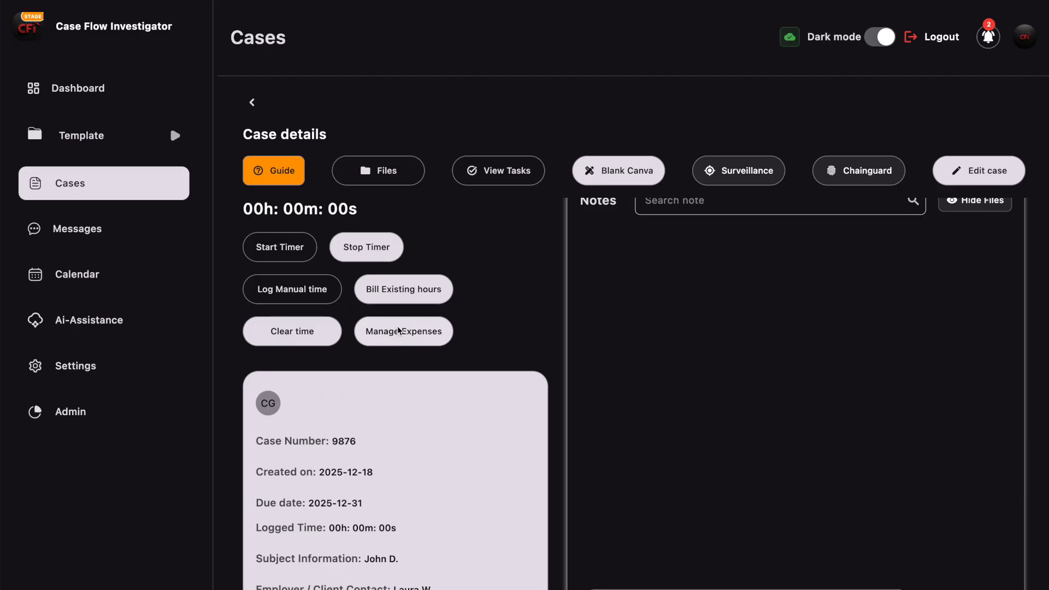
{"action": "left_click", "coordinate": [399, 331]}
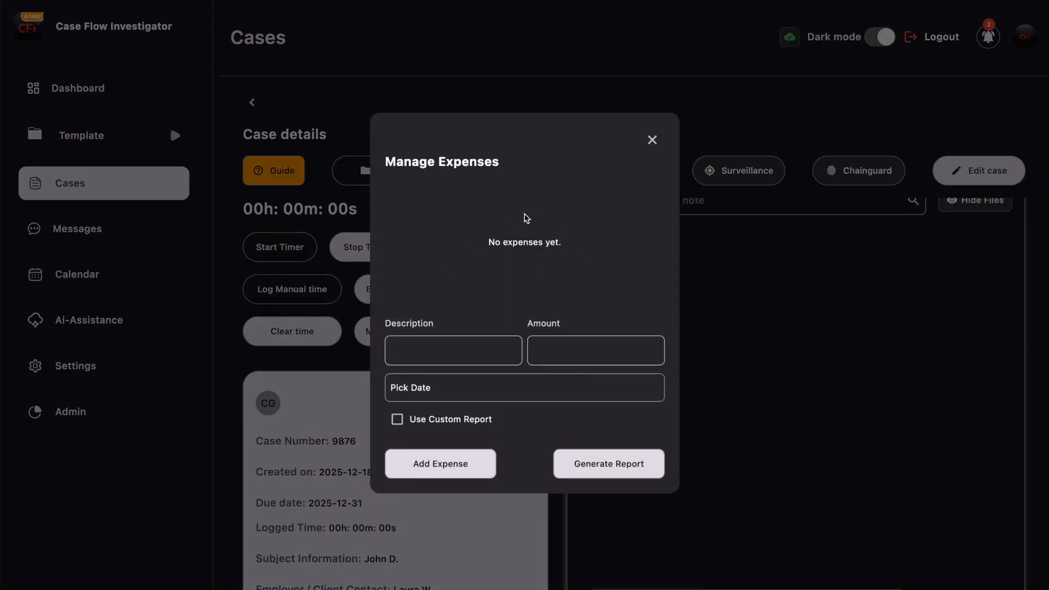
{"action": "left_click", "coordinate": [432, 359]}
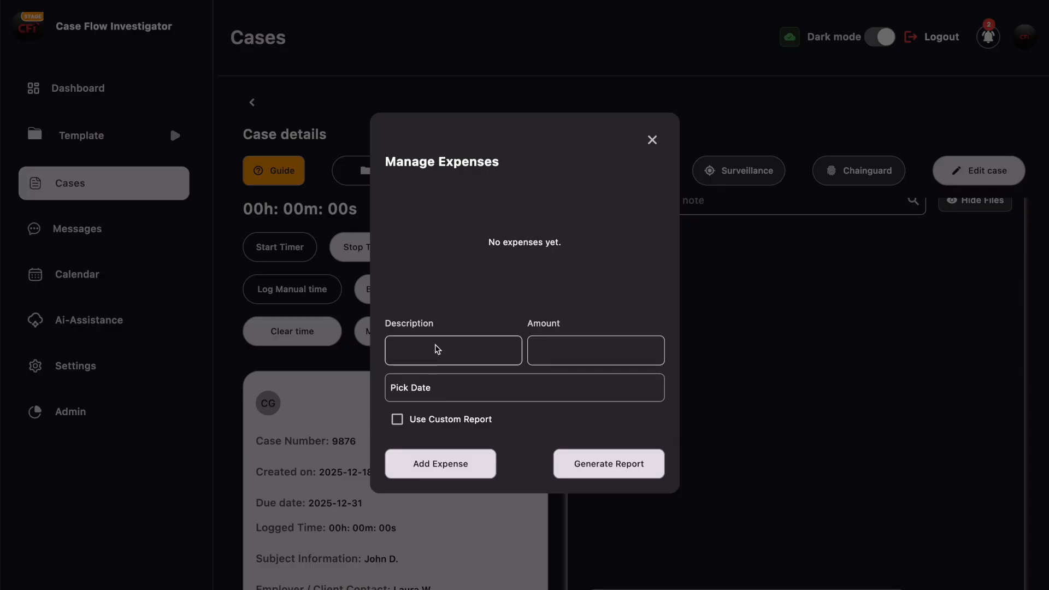
{"action": "type", "text": "Gas"}
{"action": "left_click", "coordinate": [565, 352]}
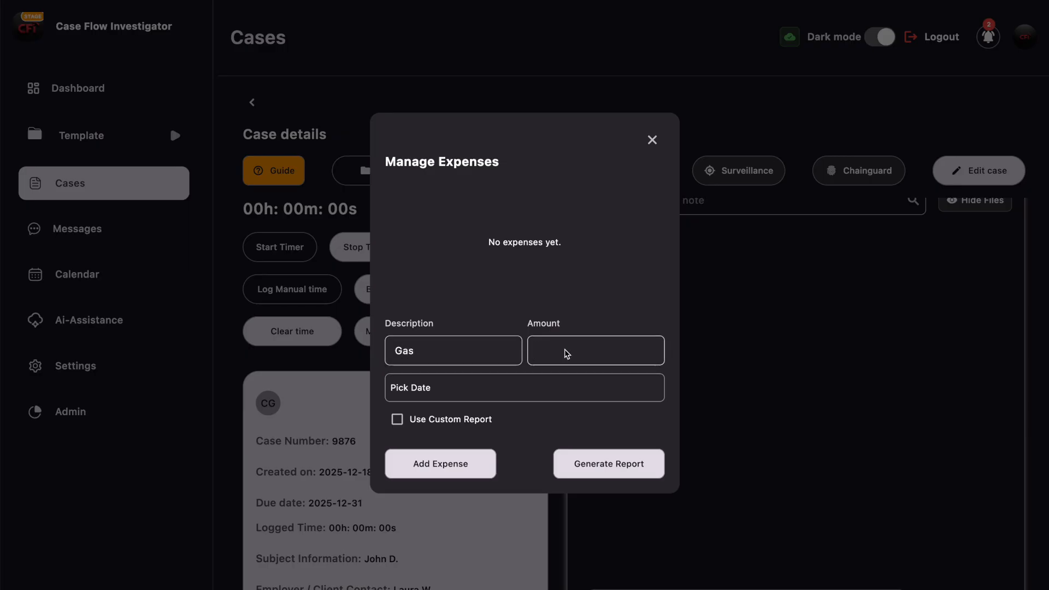
{"action": "type", "text": "20"}
{"action": "left_click", "coordinate": [516, 389]}
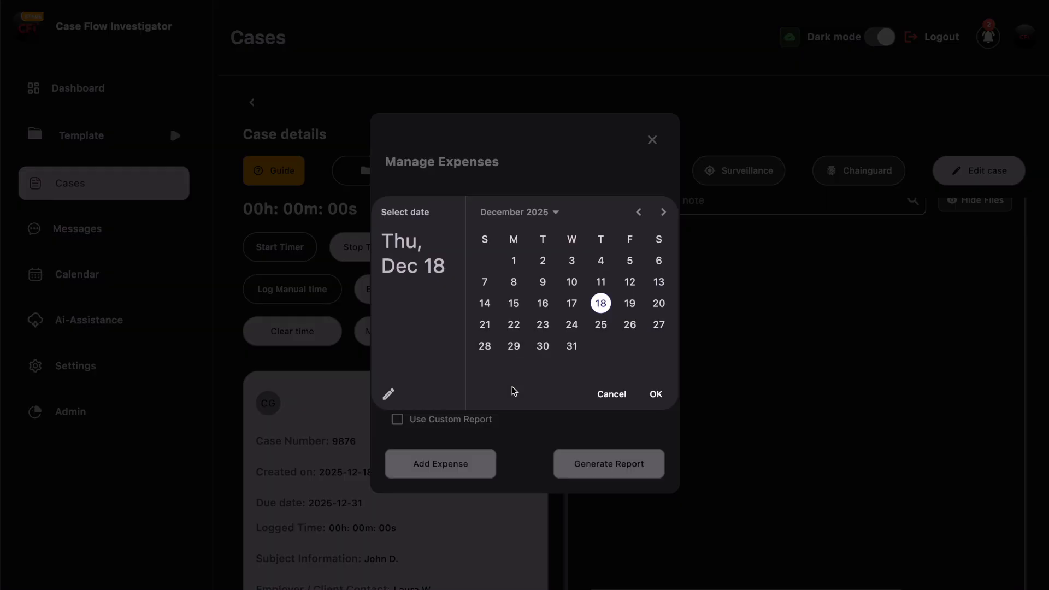
{"action": "left_click", "coordinate": [600, 304]}
{"action": "left_click", "coordinate": [655, 391]}
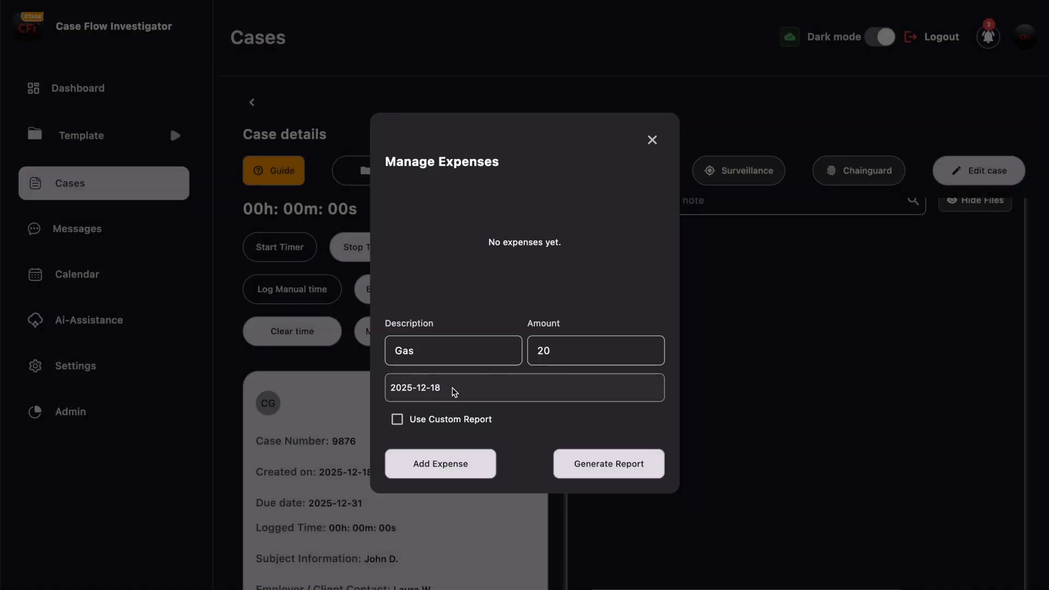
{"action": "left_click", "coordinate": [462, 463]}
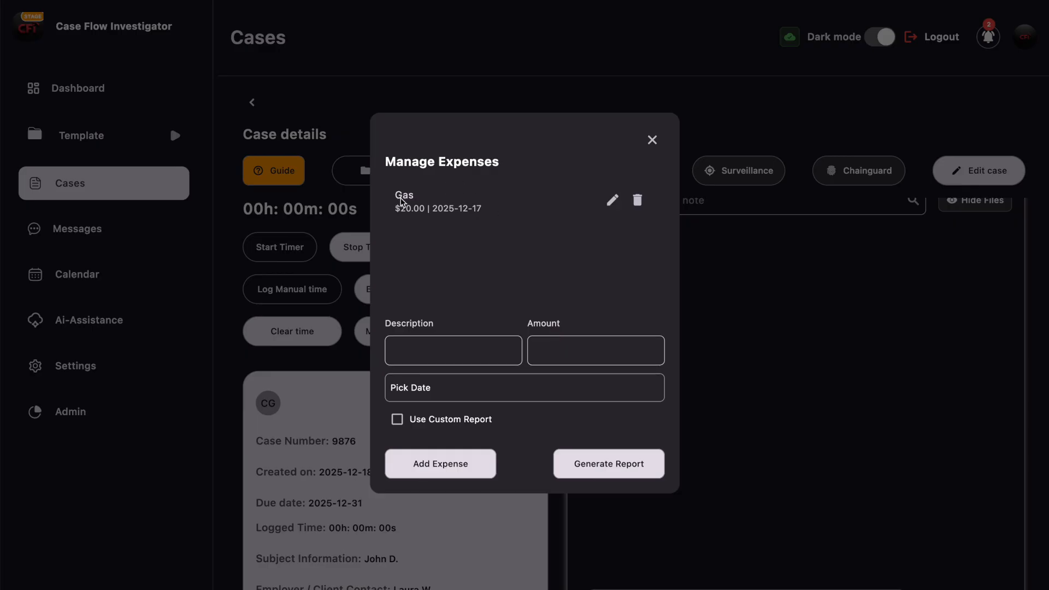
- Add a 'Lunch' expense of $12, choosing December 19 in the date picker
{"action": "left_click", "coordinate": [616, 201]}
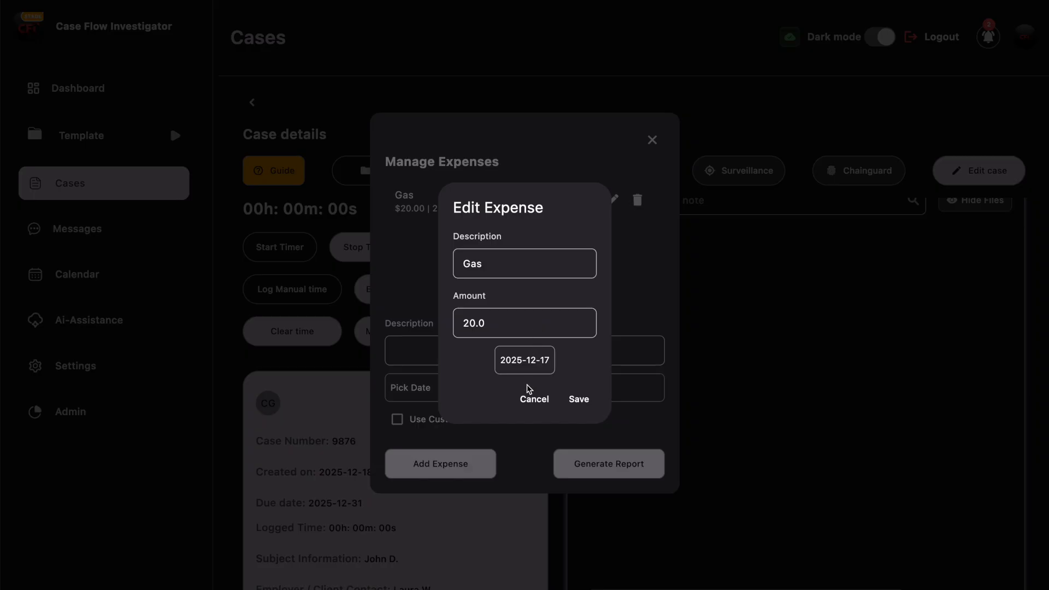
{"action": "left_click", "coordinate": [531, 401]}
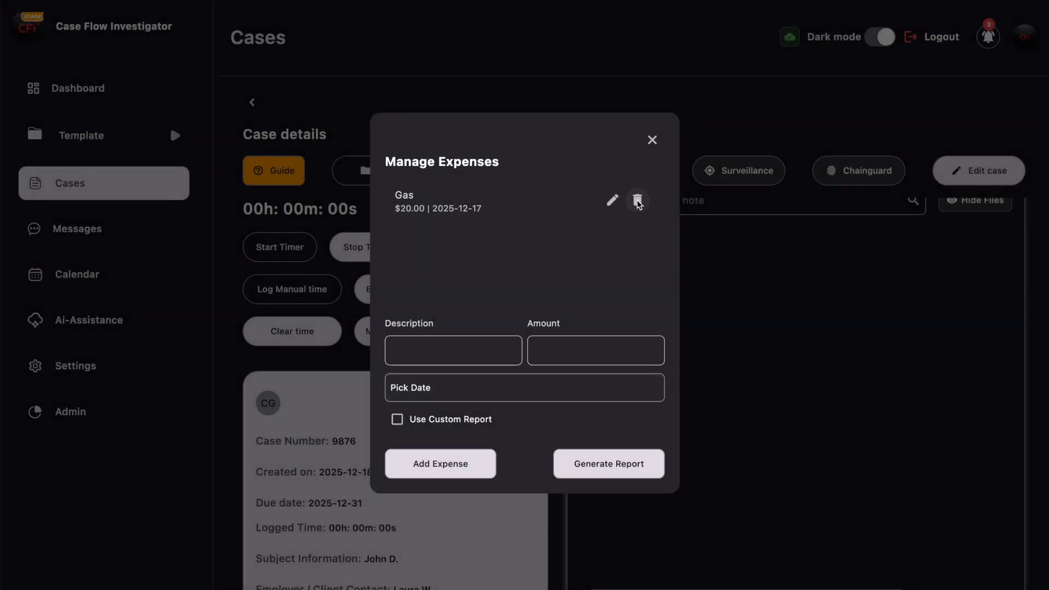
{"action": "left_click", "coordinate": [473, 350]}
{"action": "type", "text": "Lunch"}
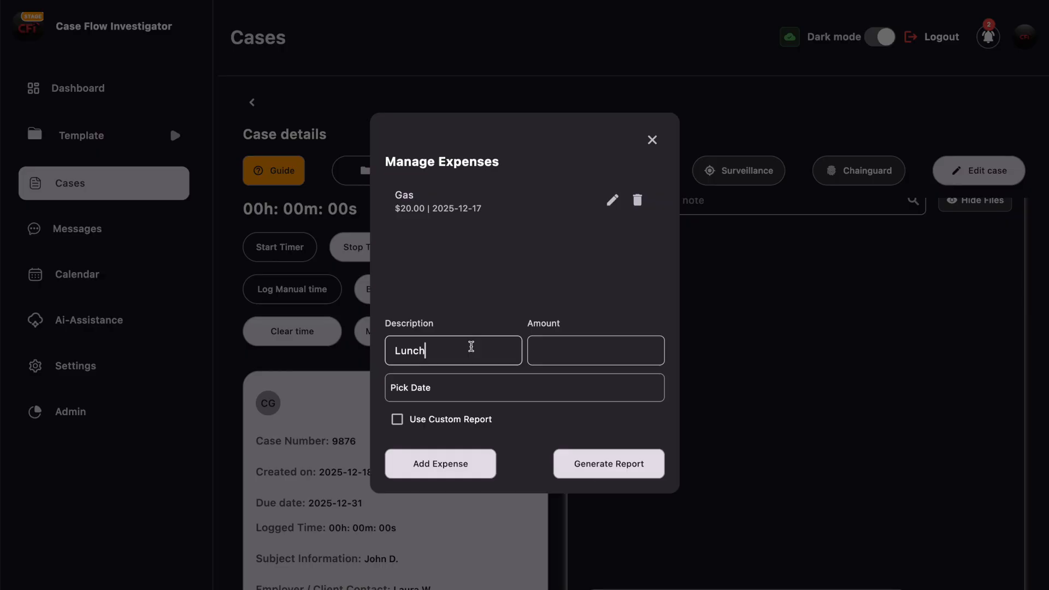
{"action": "left_click", "coordinate": [602, 351]}
{"action": "type", "text": "12"}
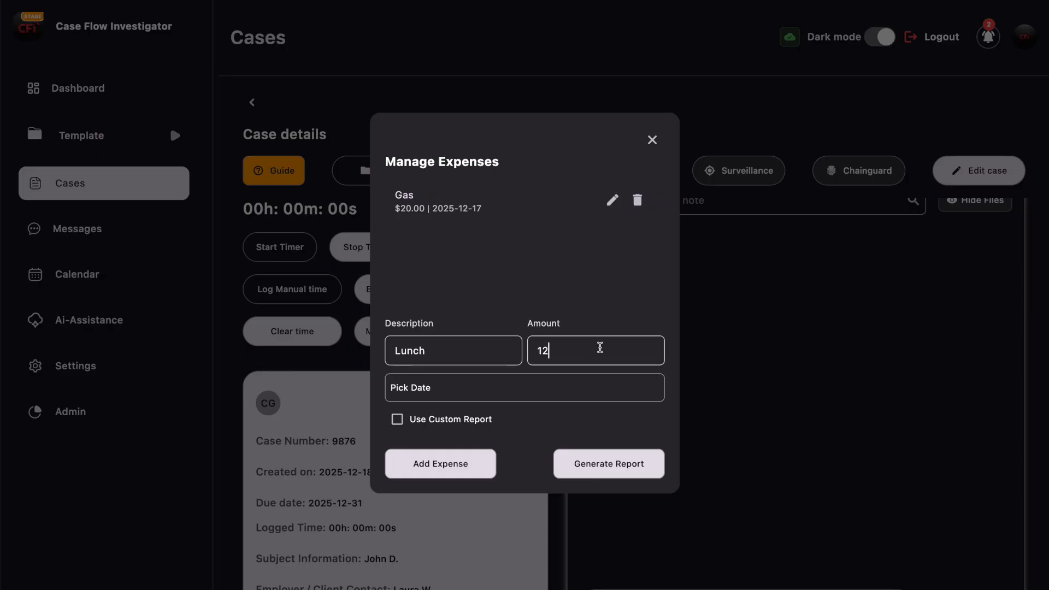
{"action": "left_click", "coordinate": [465, 391]}
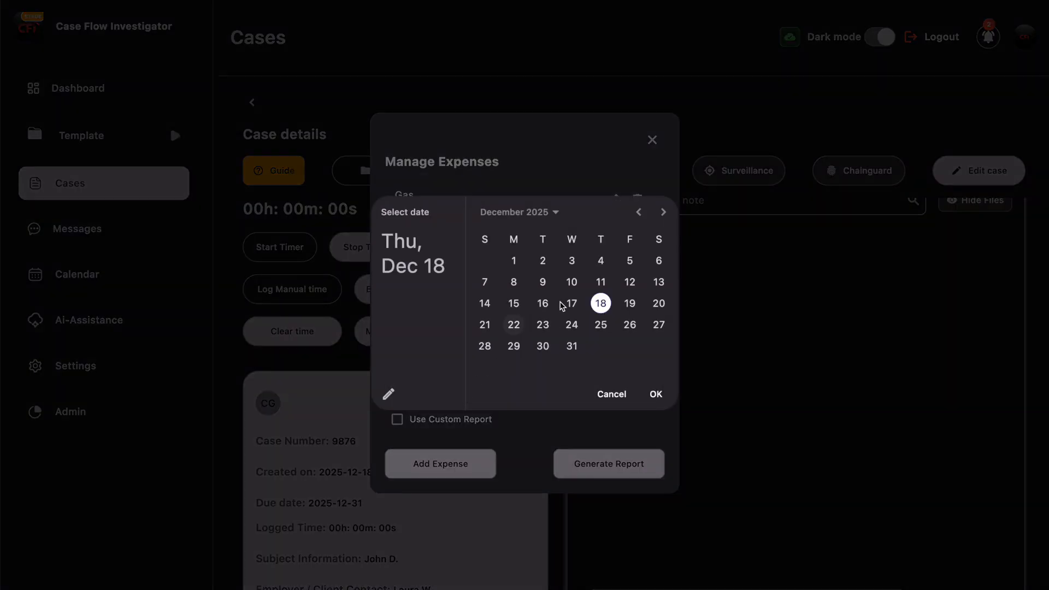
{"action": "left_click", "coordinate": [629, 303]}
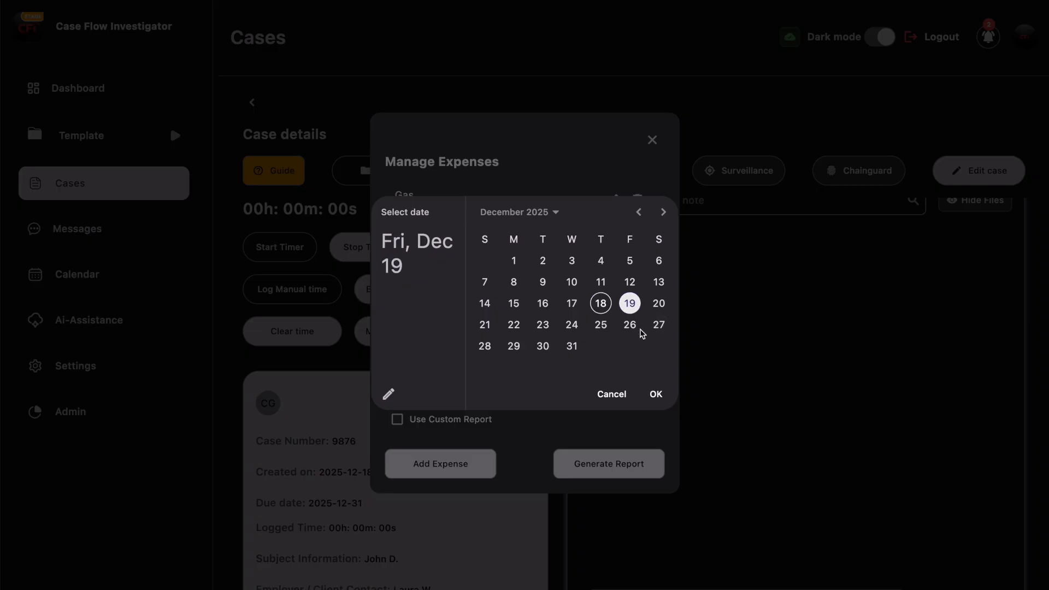
{"action": "left_click", "coordinate": [655, 394]}
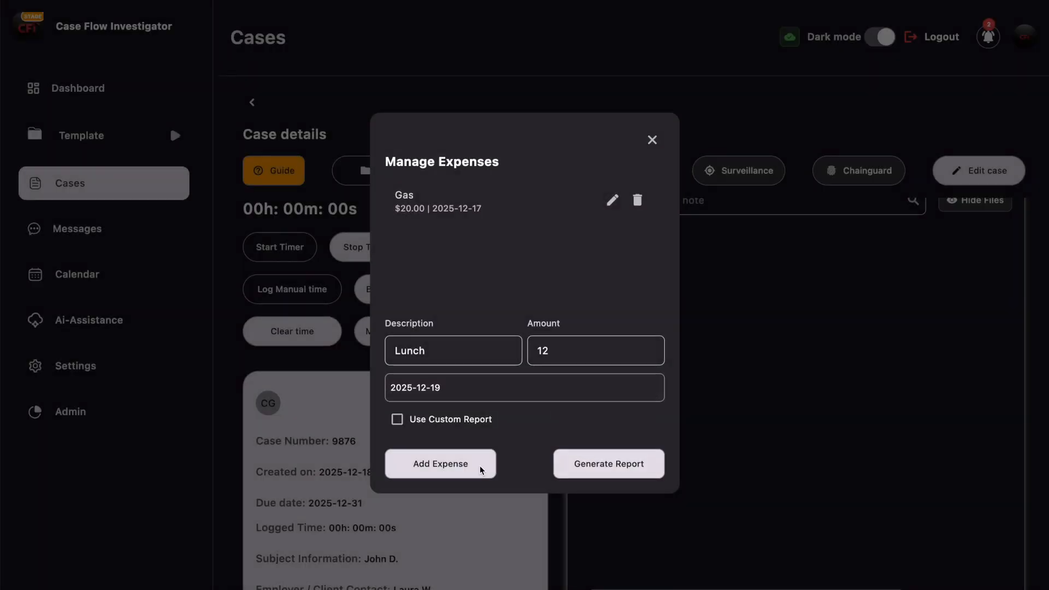
{"action": "left_click", "coordinate": [460, 473]}
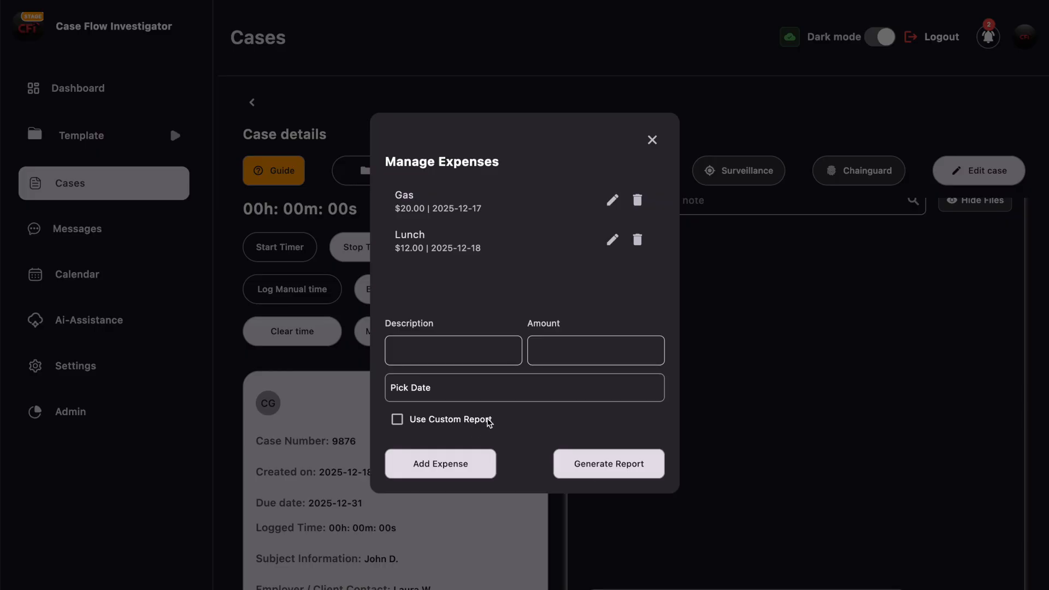
- Generate the expense report to the Desktop and add a blank line below its title
{"action": "left_click", "coordinate": [614, 464]}
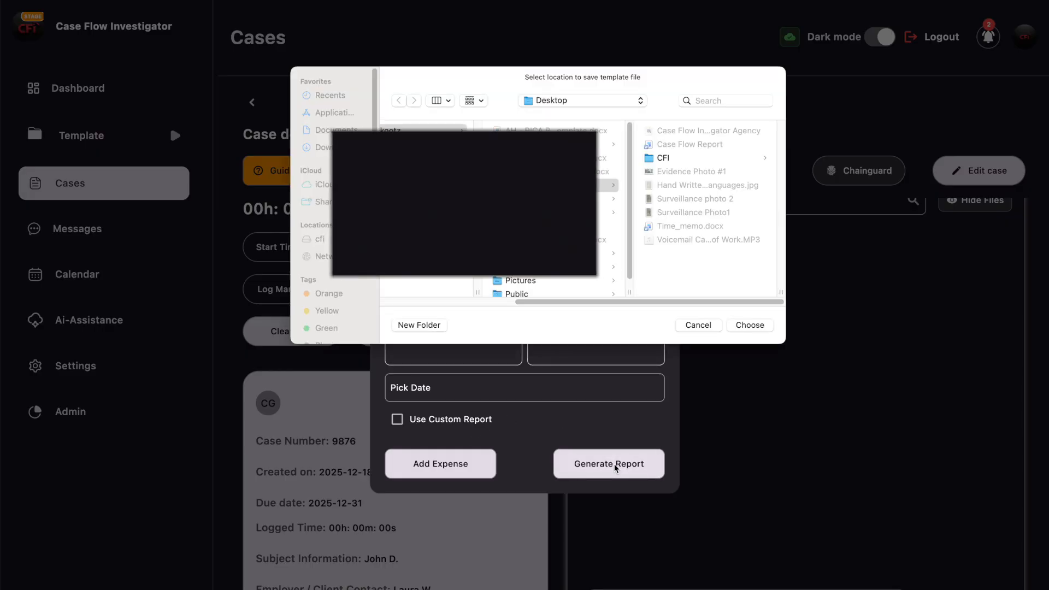
{"action": "left_click", "coordinate": [749, 325]}
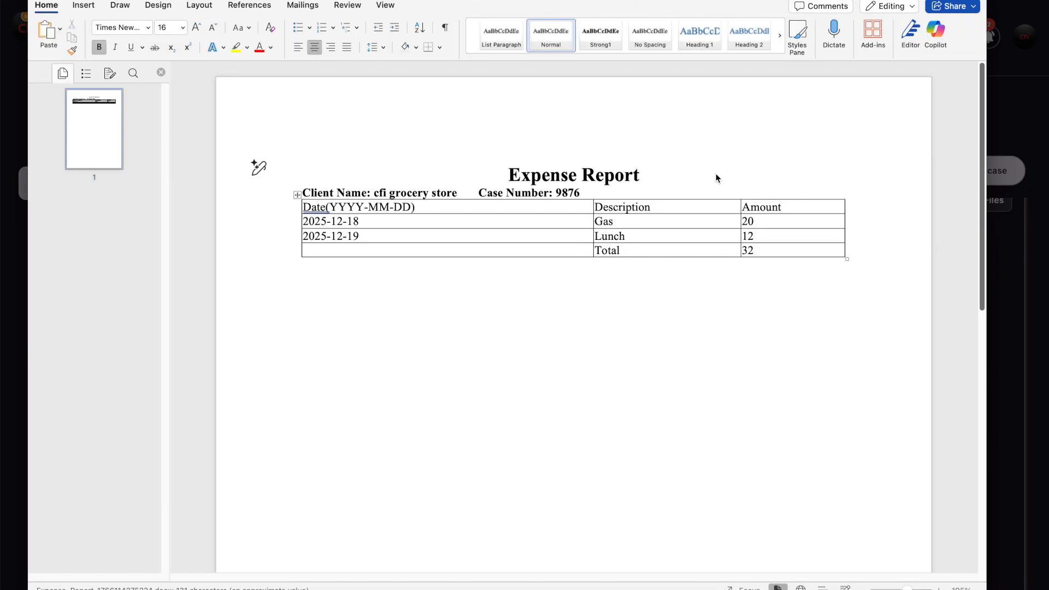
{"action": "left_click", "coordinate": [653, 166]}
{"action": "key", "text": "Return"}
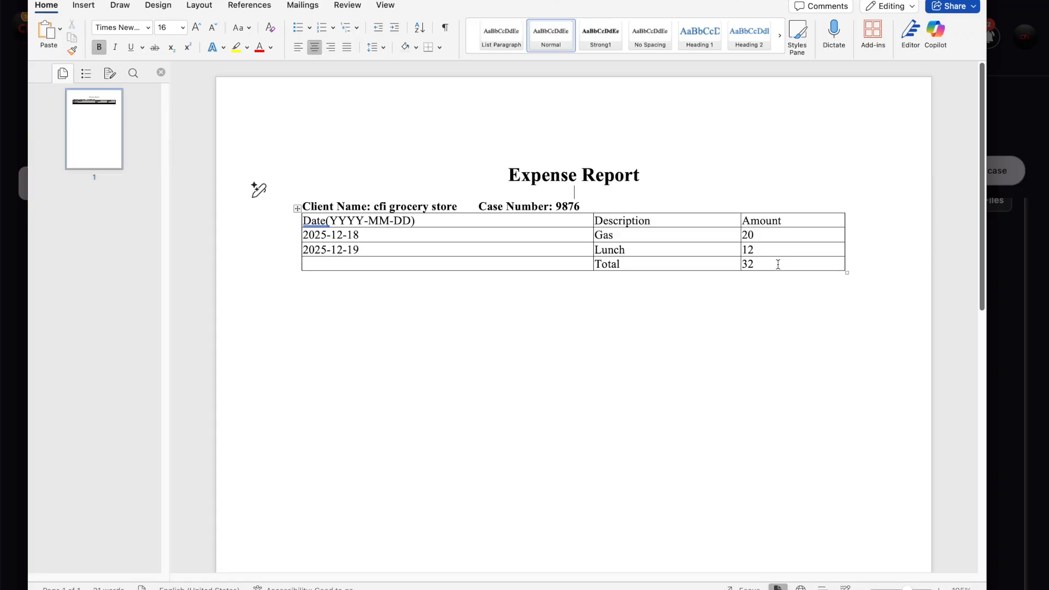
- Leave Word and close the Manage Expenses window
{"action": "key", "text": "super+Tab"}
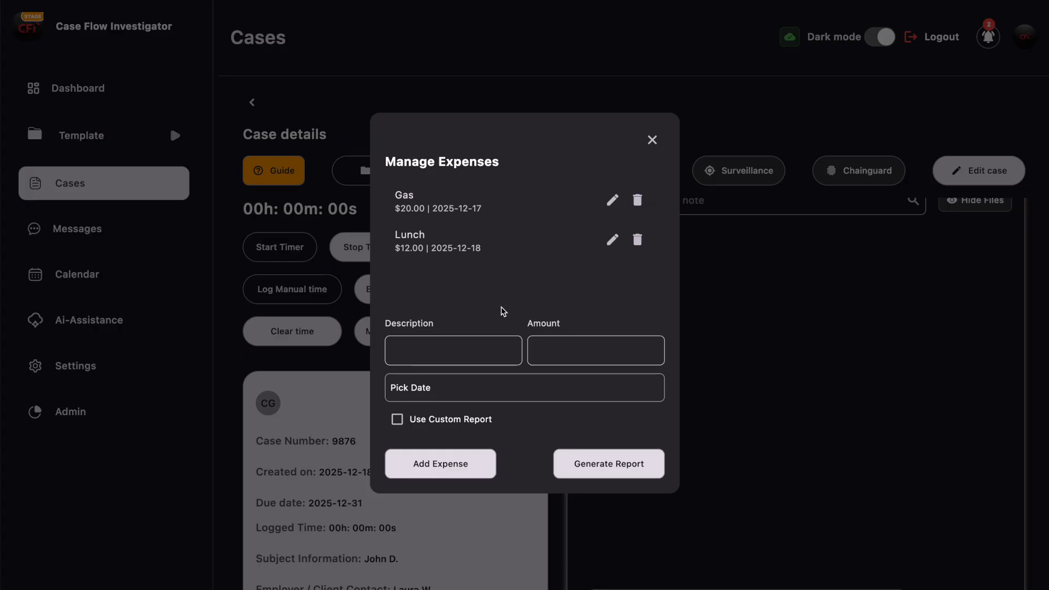
{"action": "left_click", "coordinate": [652, 140]}
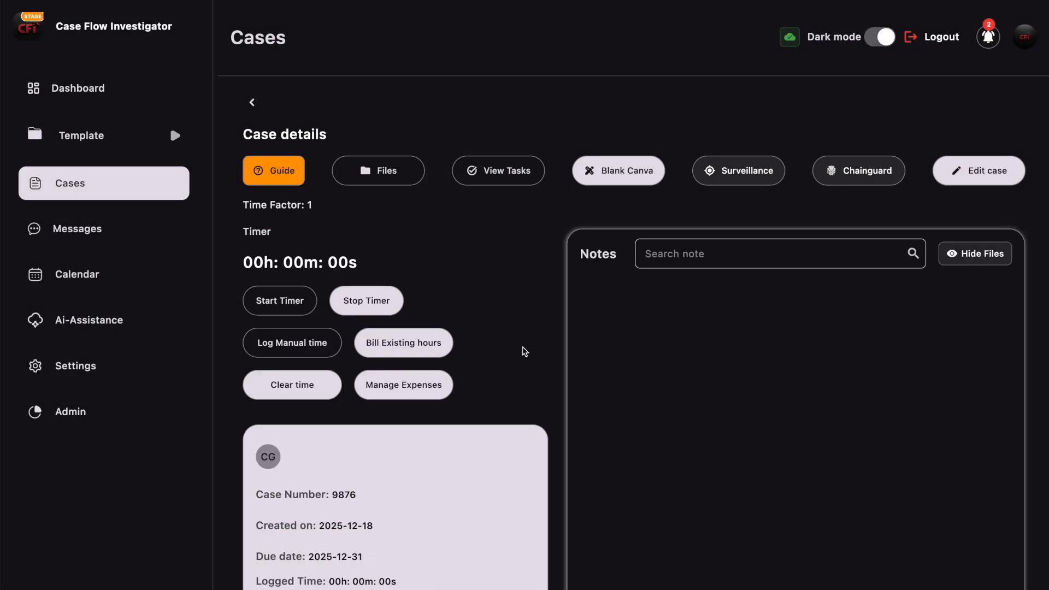